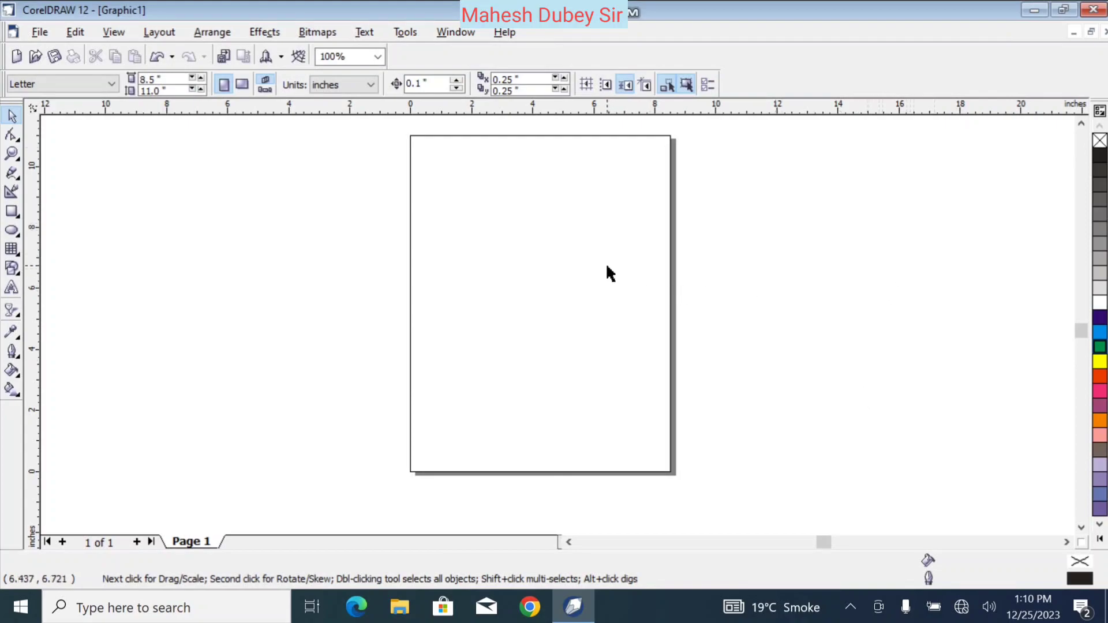
{"action": "scroll", "coordinate": [559, 228], "scroll_direction": "up", "scroll_amount": 1}
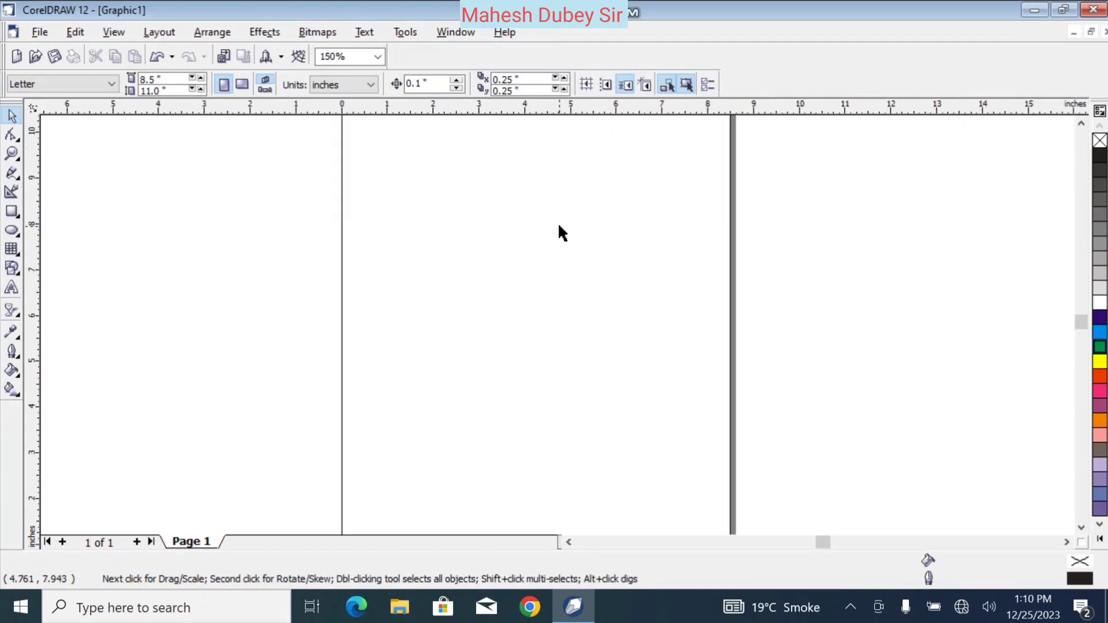
{"action": "scroll", "coordinate": [558, 229], "scroll_direction": "up", "scroll_amount": 1}
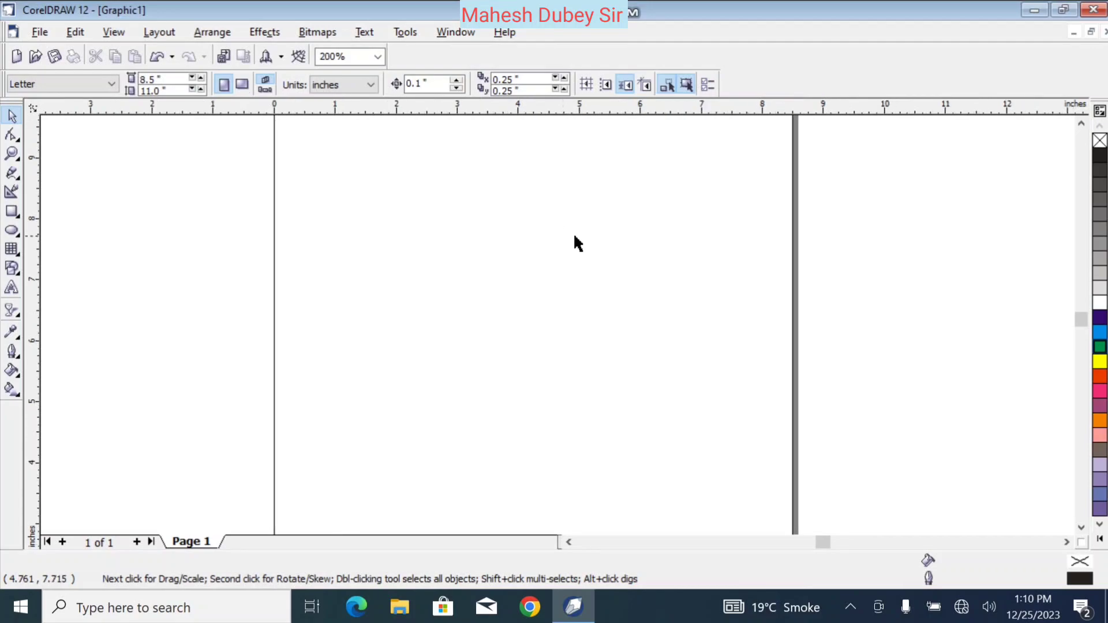
{"action": "left_click", "coordinate": [12, 155]}
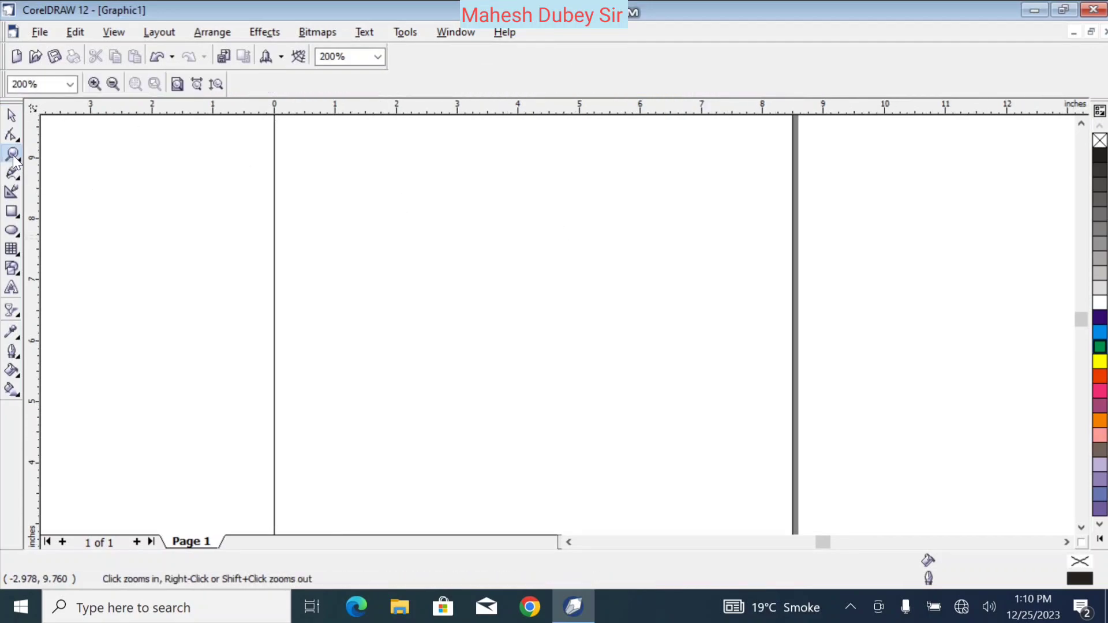
{"action": "left_click", "coordinate": [624, 241]}
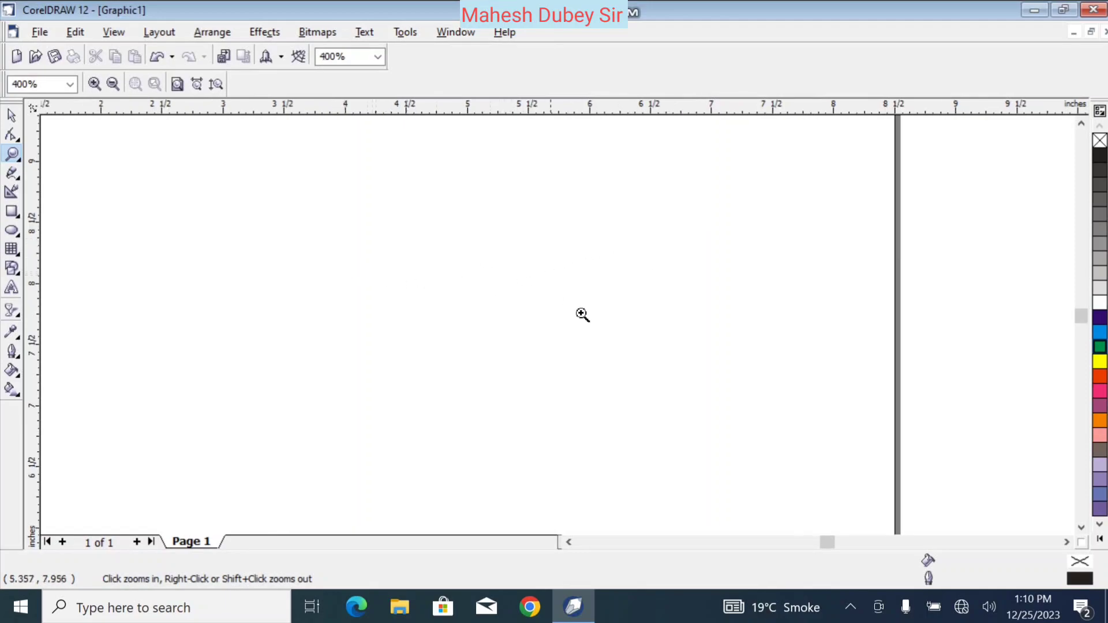
{"action": "left_click", "coordinate": [569, 542]}
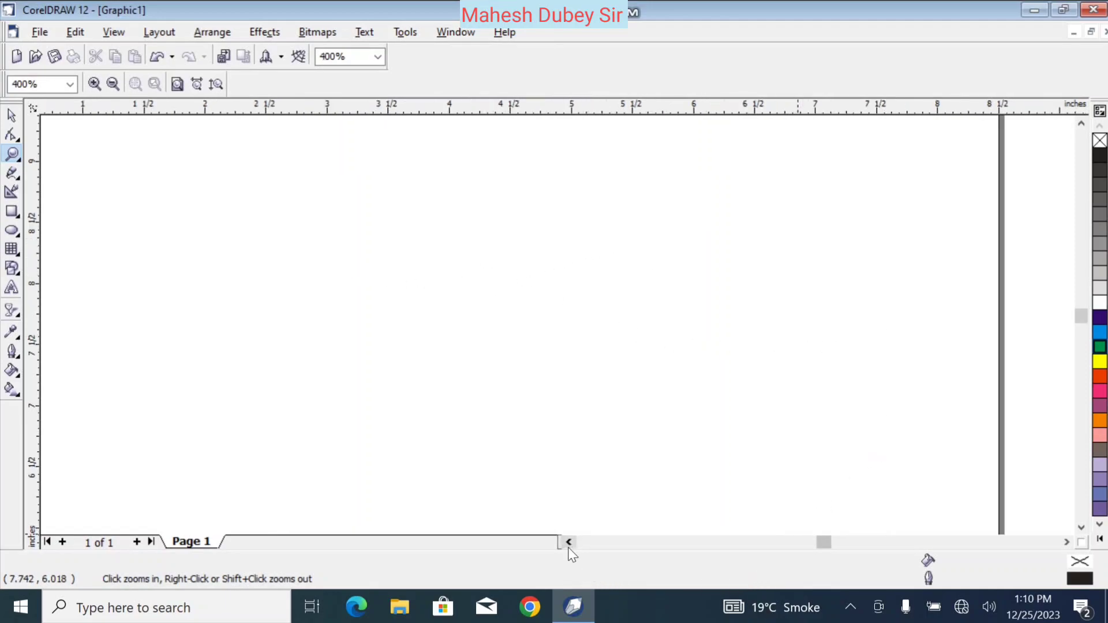
{"action": "left_click", "coordinate": [569, 545]}
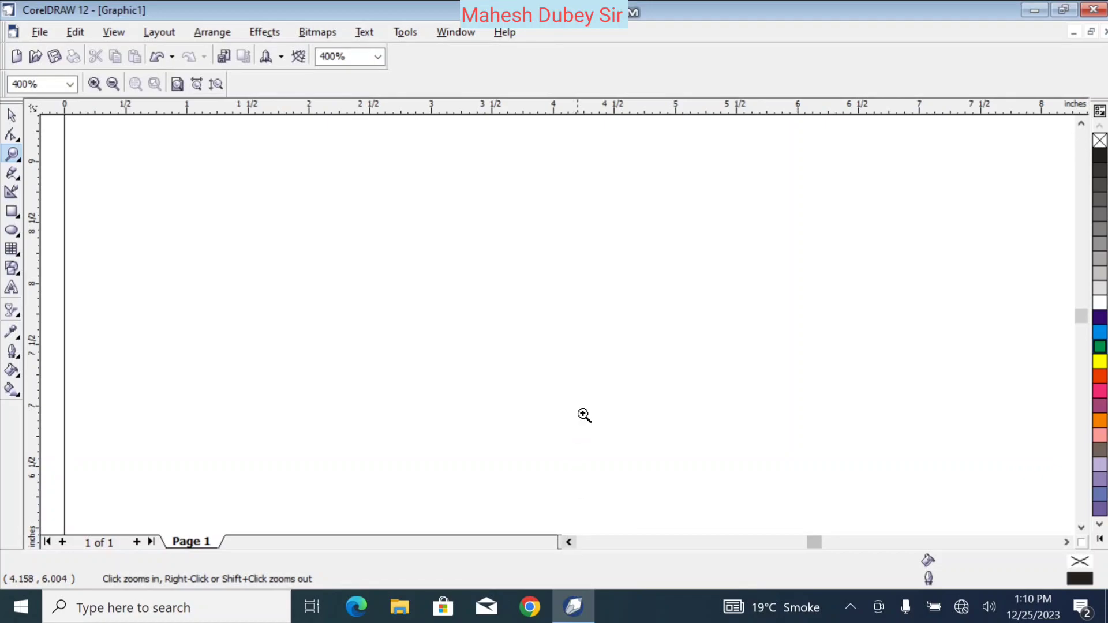
{"action": "right_click", "coordinate": [605, 284]}
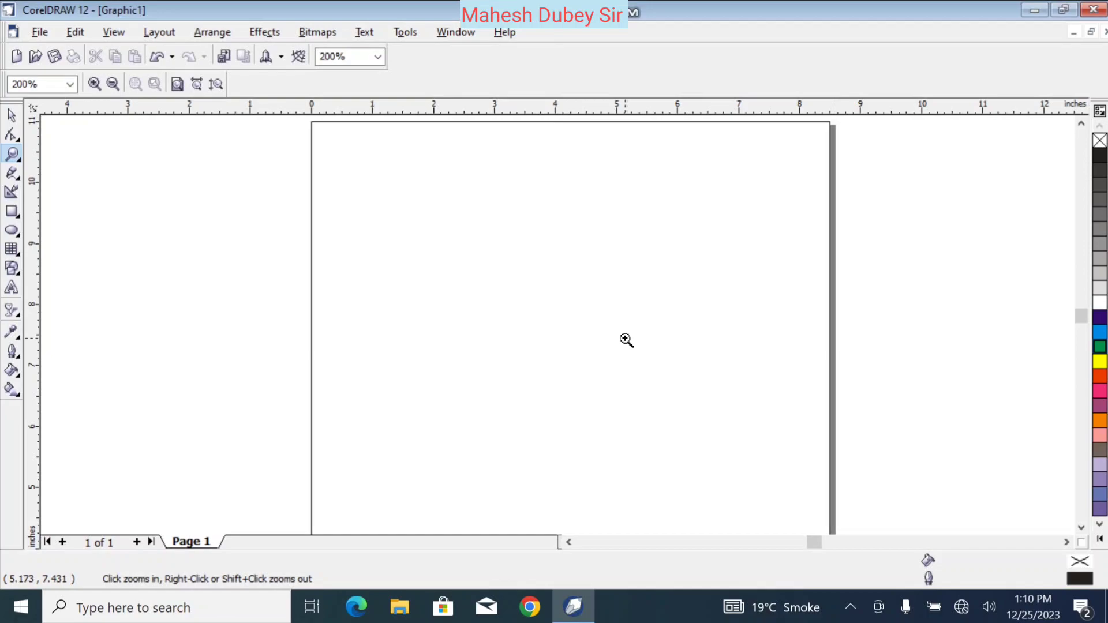
{"action": "right_click", "coordinate": [592, 247]}
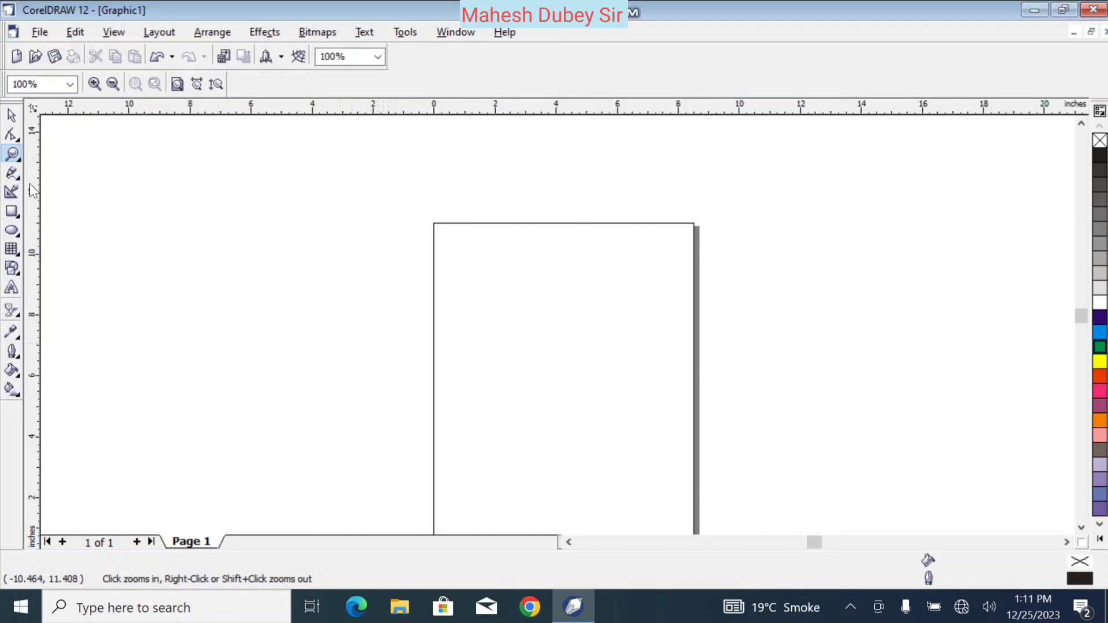
Draw a tall, narrow rectangle about 0.63 inches wide and 5.09 inches high in the upper part of the page.
{"action": "left_click", "coordinate": [16, 161]}
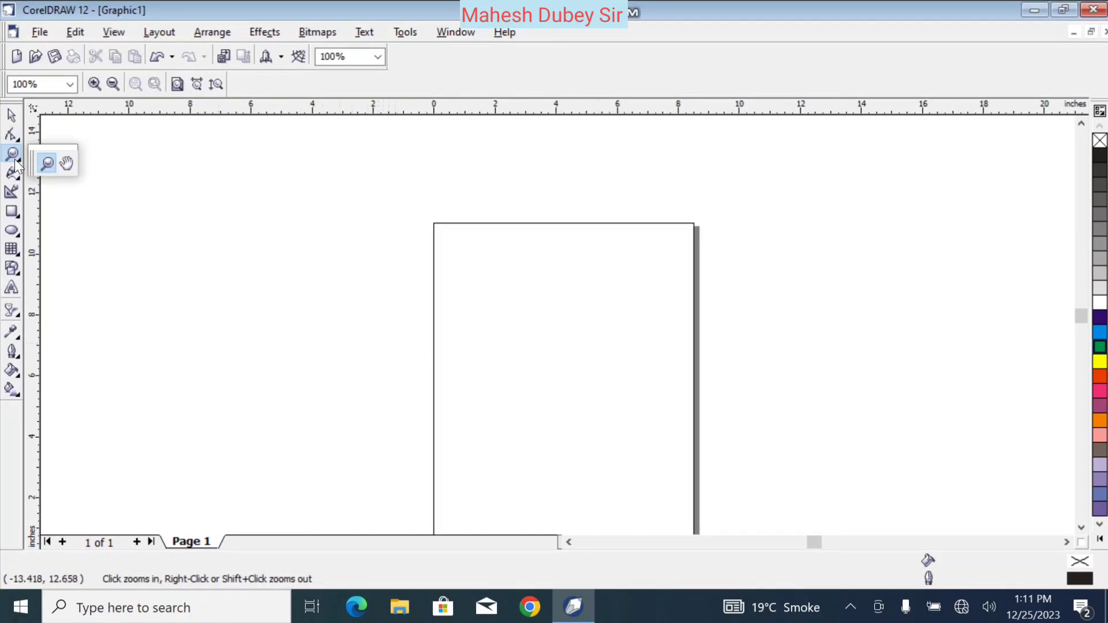
{"action": "left_click", "coordinate": [67, 166]}
{"action": "left_click_drag", "start_coordinate": [542, 339], "coordinate": [547, 267]}
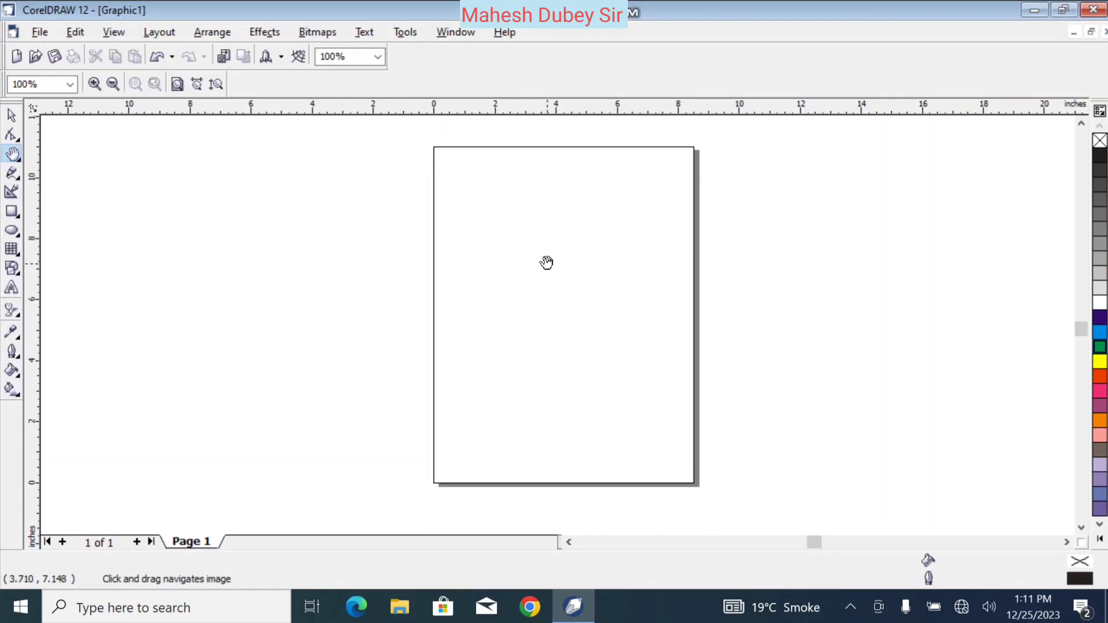
{"action": "scroll", "coordinate": [547, 262], "scroll_direction": "up", "scroll_amount": 1}
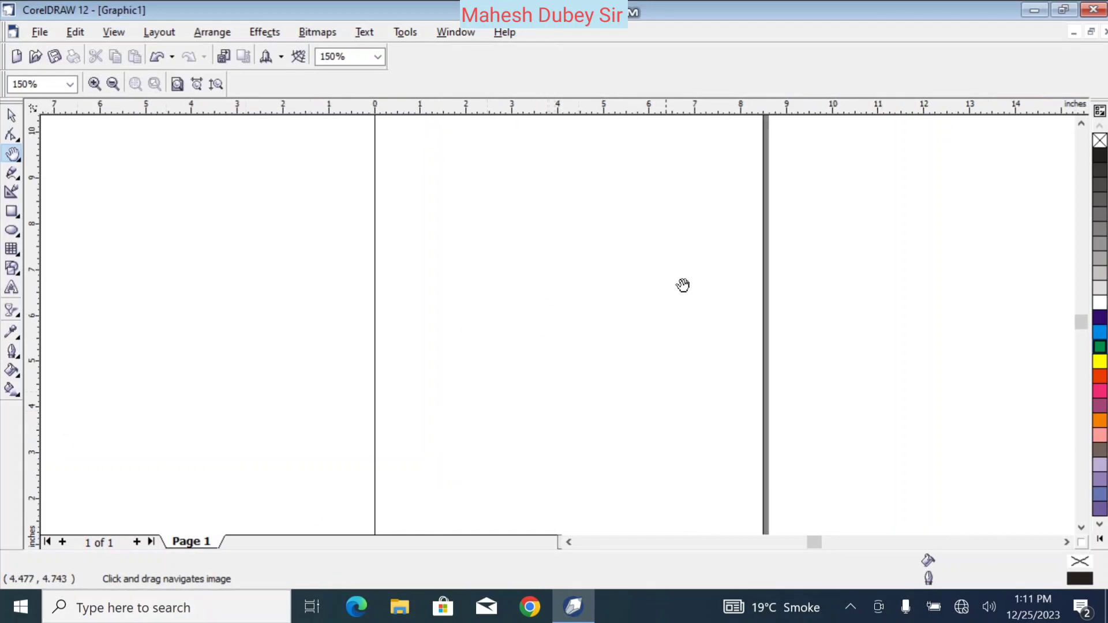
{"action": "left_click_drag", "start_coordinate": [663, 313], "coordinate": [666, 290]}
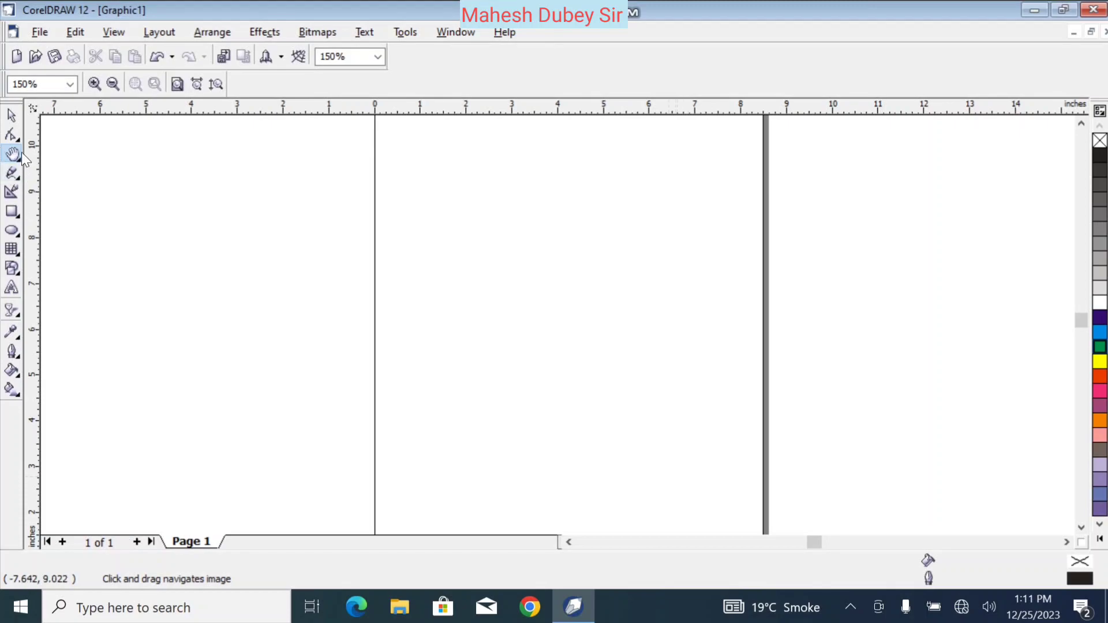
{"action": "left_click", "coordinate": [10, 215]}
{"action": "left_click_drag", "start_coordinate": [478, 162], "coordinate": [507, 395]}
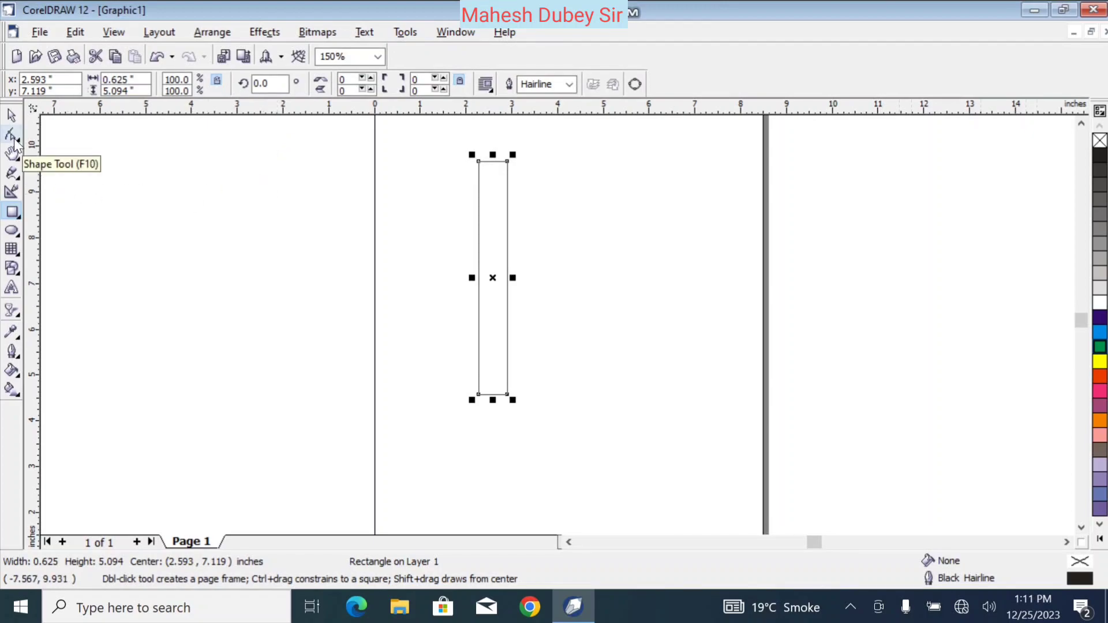
Convert the rectangle to curves and bring its two top nodes together at about (2.45, 10.33) inches to form a pointed tip.
{"action": "left_click", "coordinate": [11, 135]}
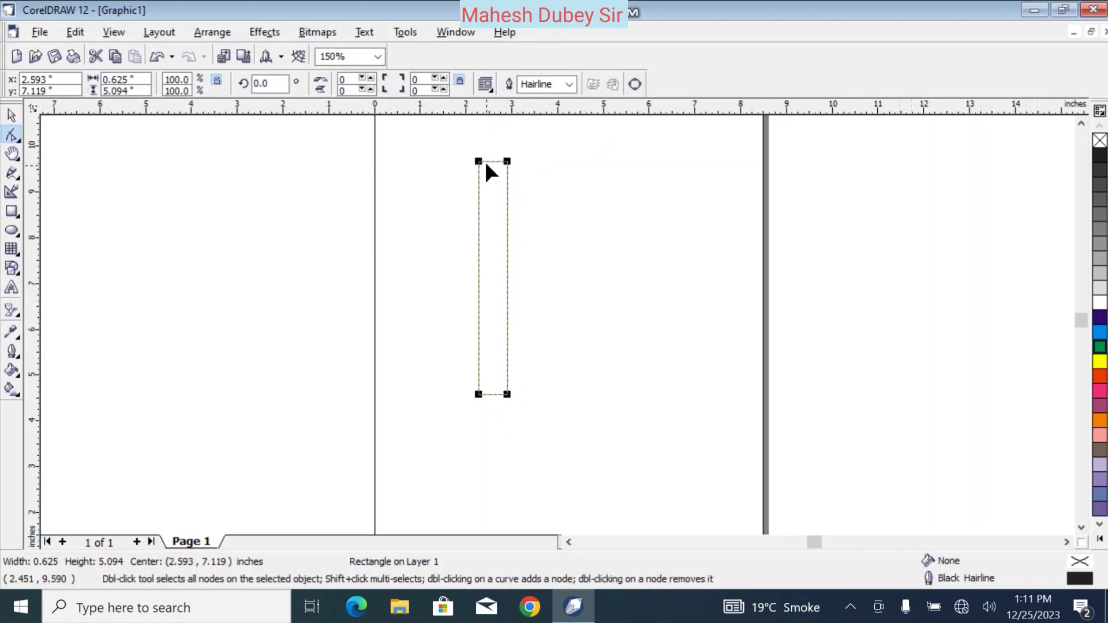
{"action": "left_click_drag", "start_coordinate": [487, 164], "coordinate": [487, 164]}
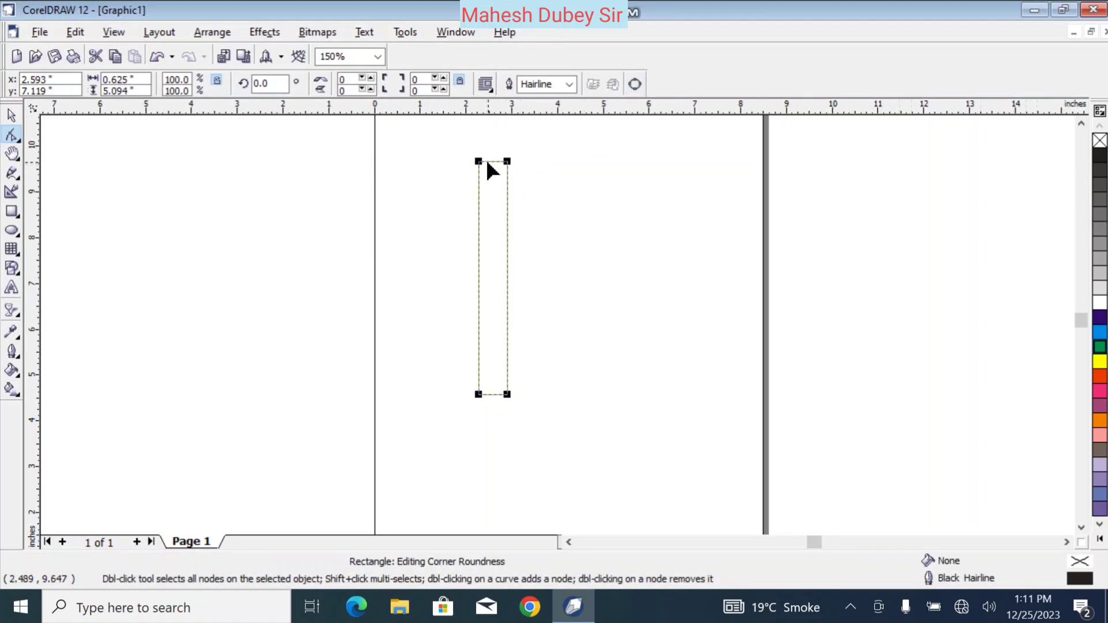
{"action": "left_click", "coordinate": [635, 85]}
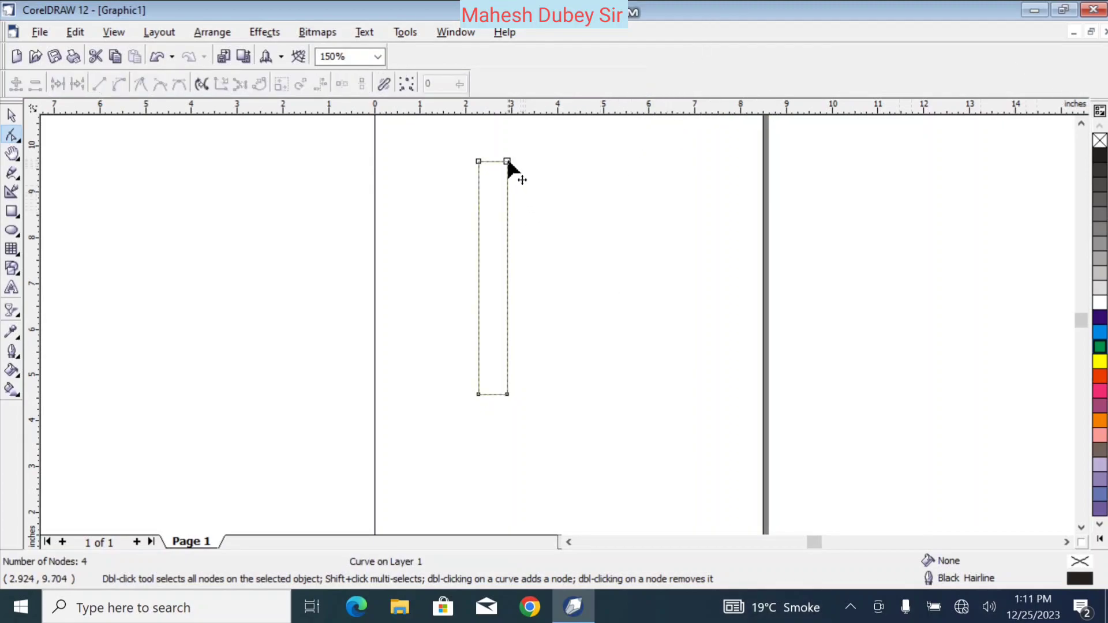
{"action": "left_click_drag", "start_coordinate": [508, 163], "coordinate": [487, 131]}
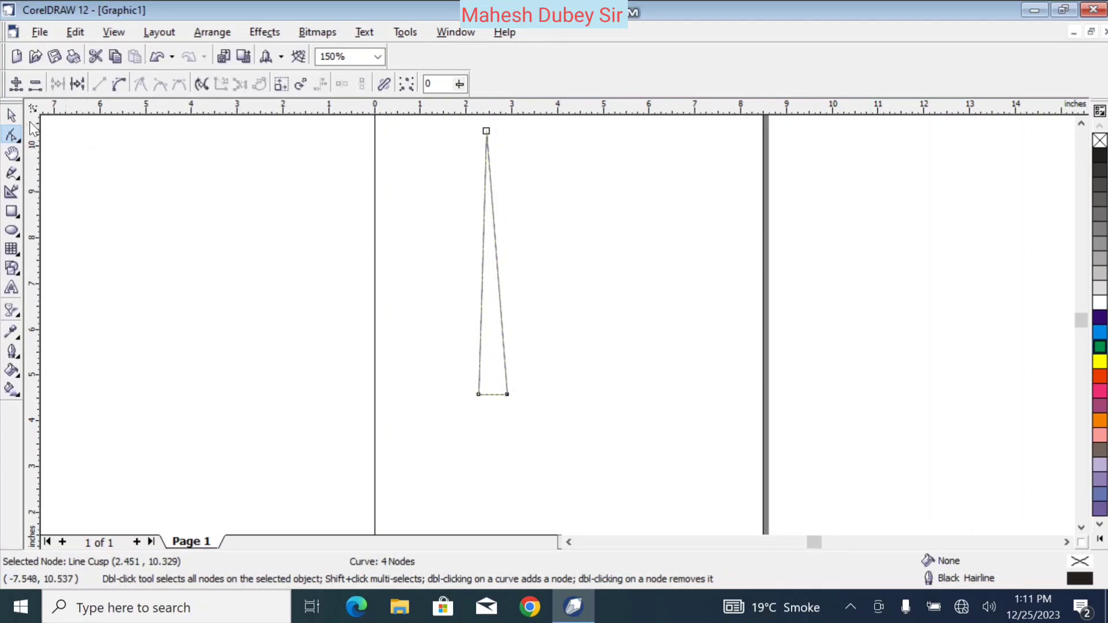
{"action": "left_click", "coordinate": [11, 116]}
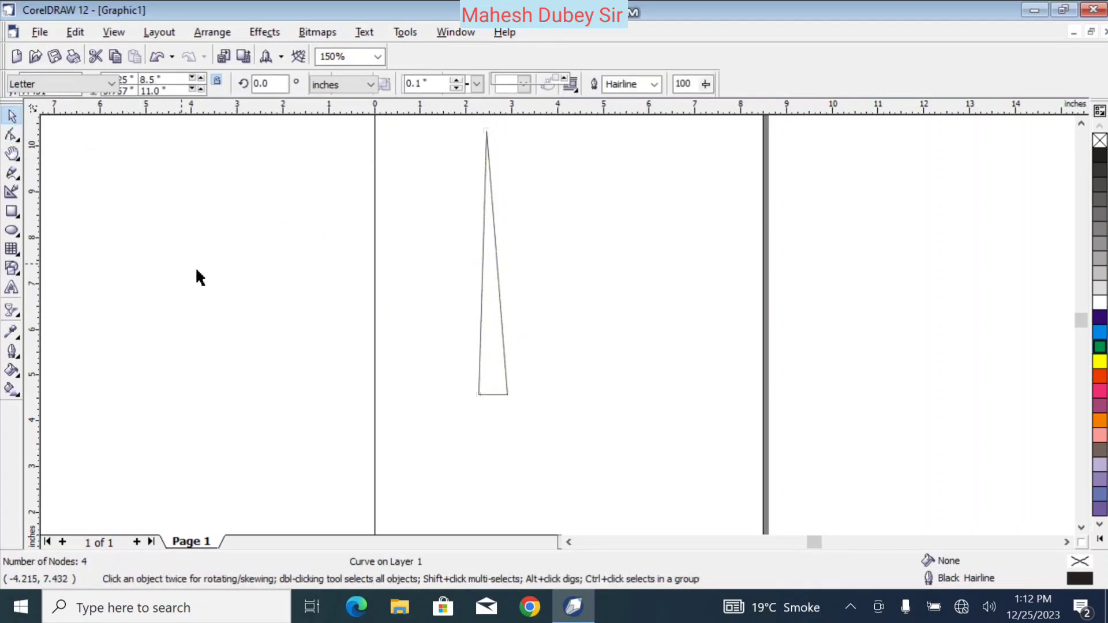
{"action": "left_click", "coordinate": [486, 247]}
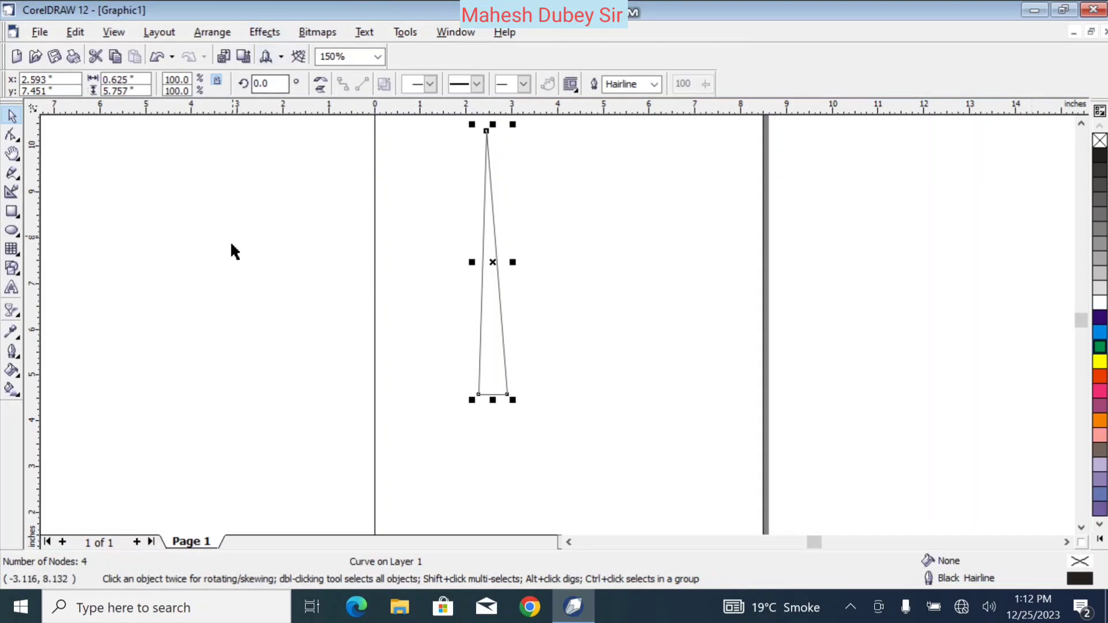
Convert the spike's left side to a curve and bow it slightly outward along its length.
{"action": "left_click", "coordinate": [12, 136]}
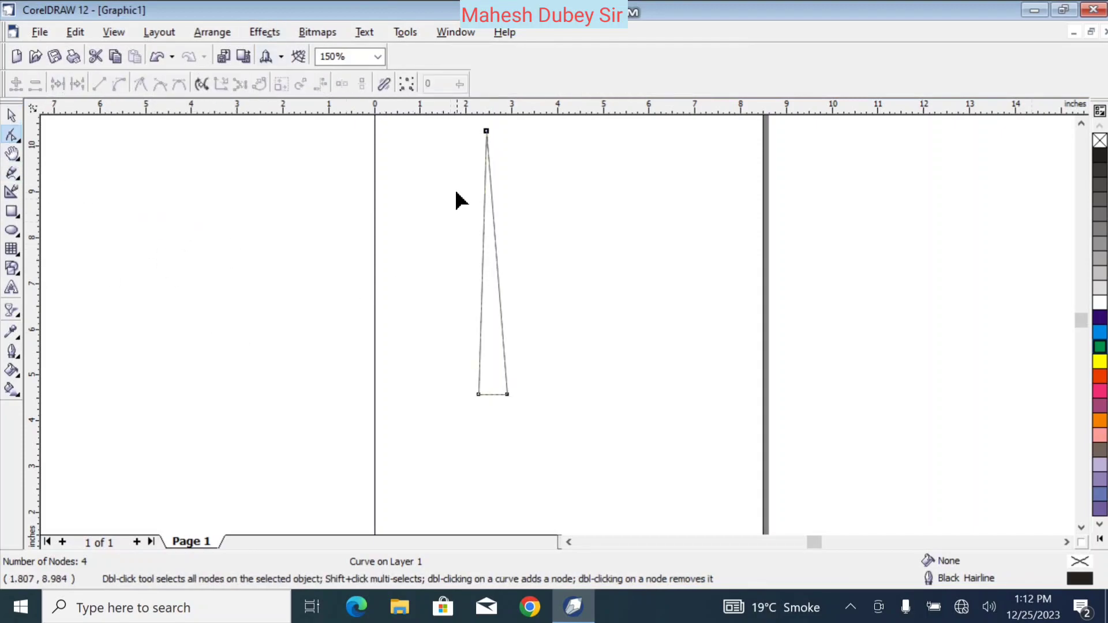
{"action": "left_click", "coordinate": [483, 278]}
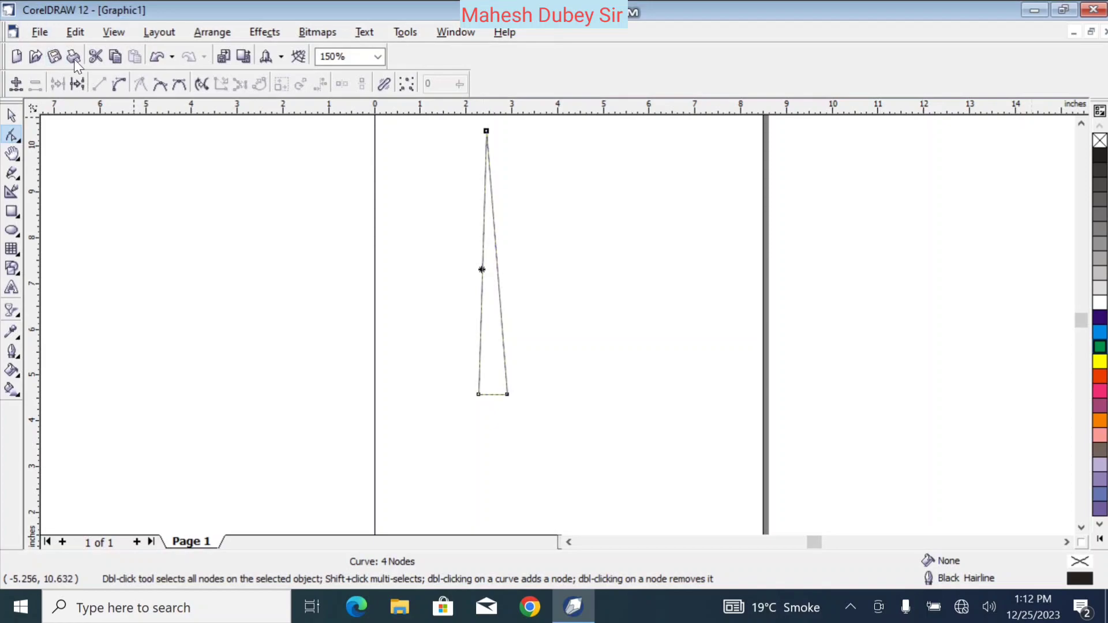
{"action": "left_click", "coordinate": [120, 84]}
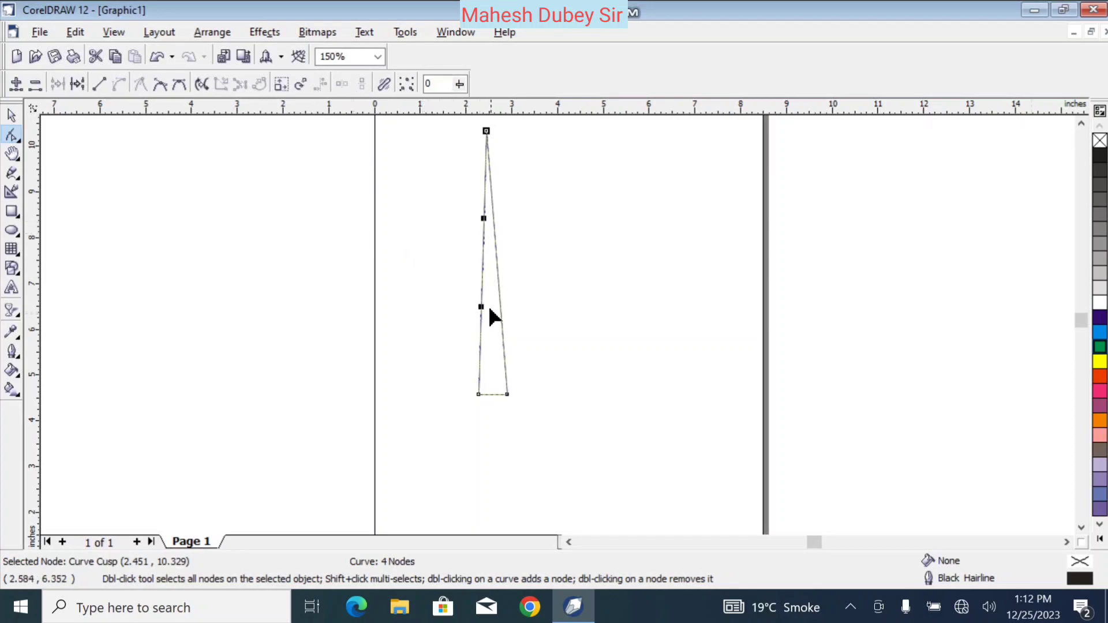
{"action": "left_click_drag", "start_coordinate": [482, 293], "coordinate": [473, 301]}
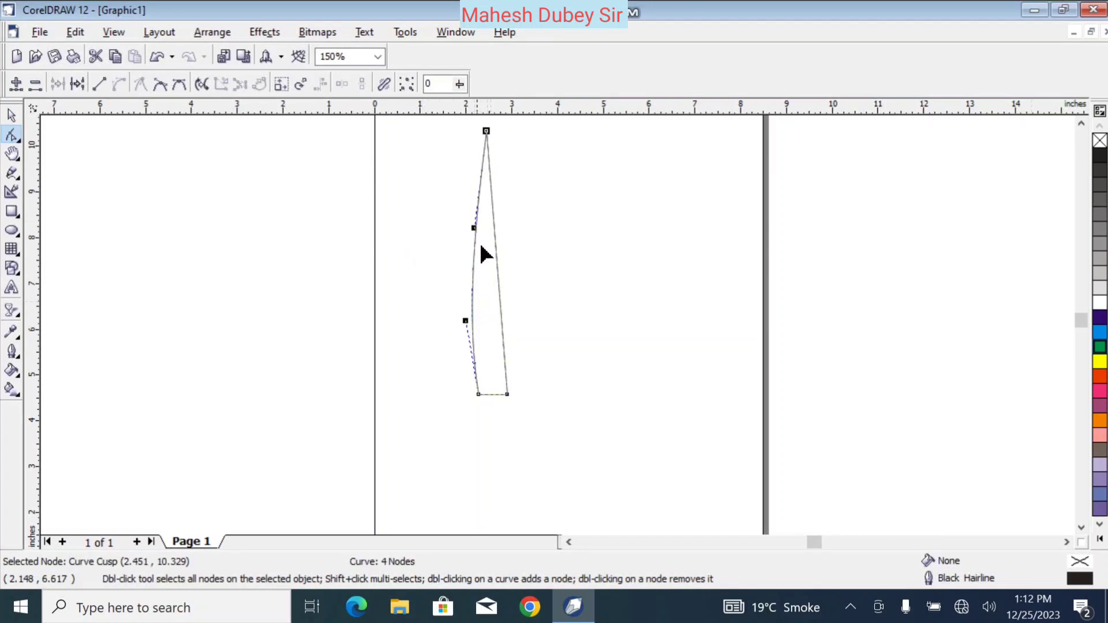
{"action": "left_click", "coordinate": [484, 199]}
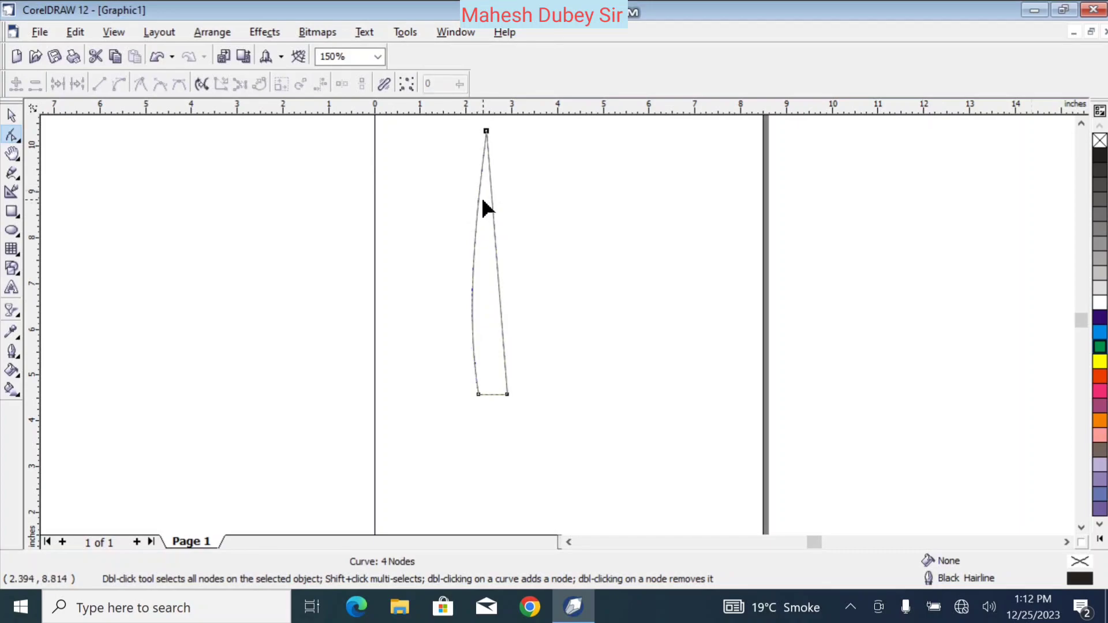
{"action": "left_click_drag", "start_coordinate": [479, 197], "coordinate": [473, 186]}
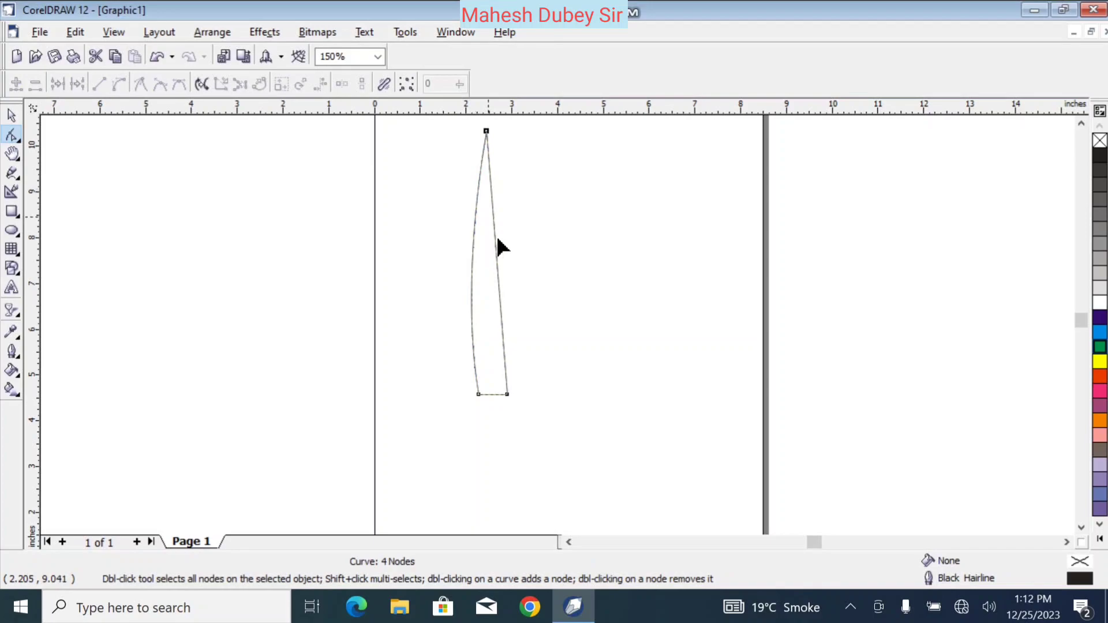
Try to reshape the spike's right side as a curve with an added middle node, and undo the attempt.
{"action": "left_click", "coordinate": [499, 293]}
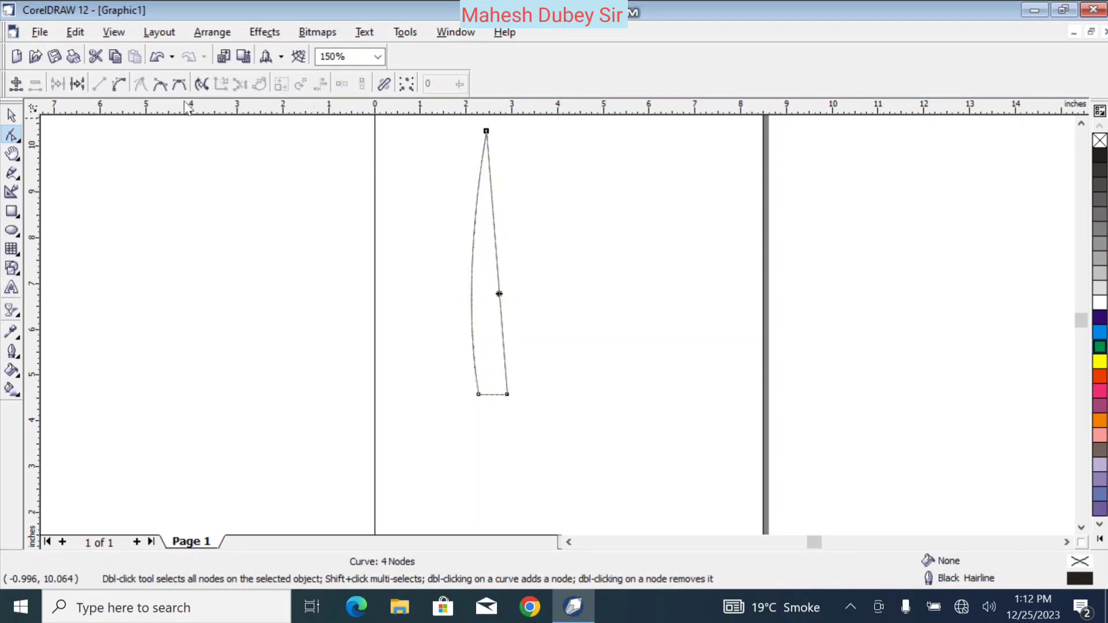
{"action": "left_click", "coordinate": [119, 86]}
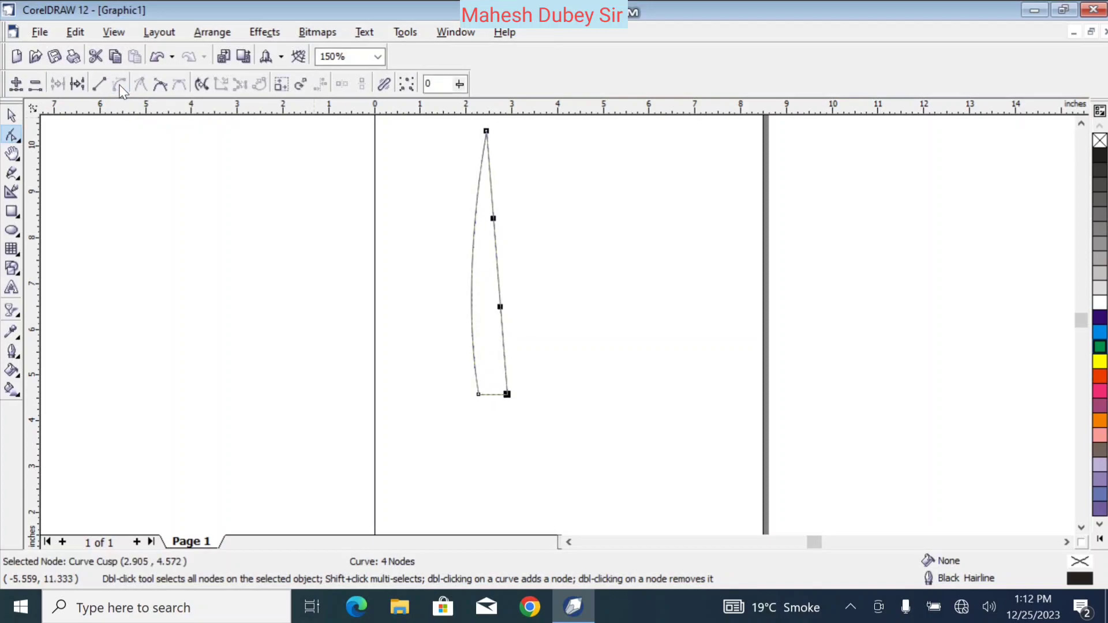
{"action": "double_click", "coordinate": [500, 298]}
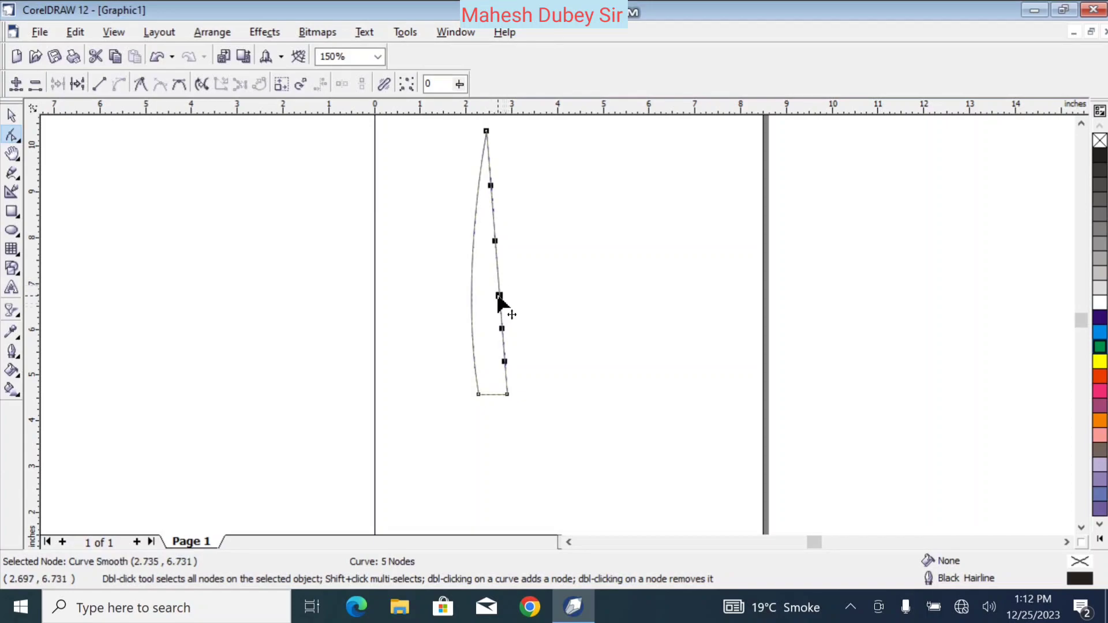
{"action": "left_click_drag", "start_coordinate": [494, 291], "coordinate": [500, 297]}
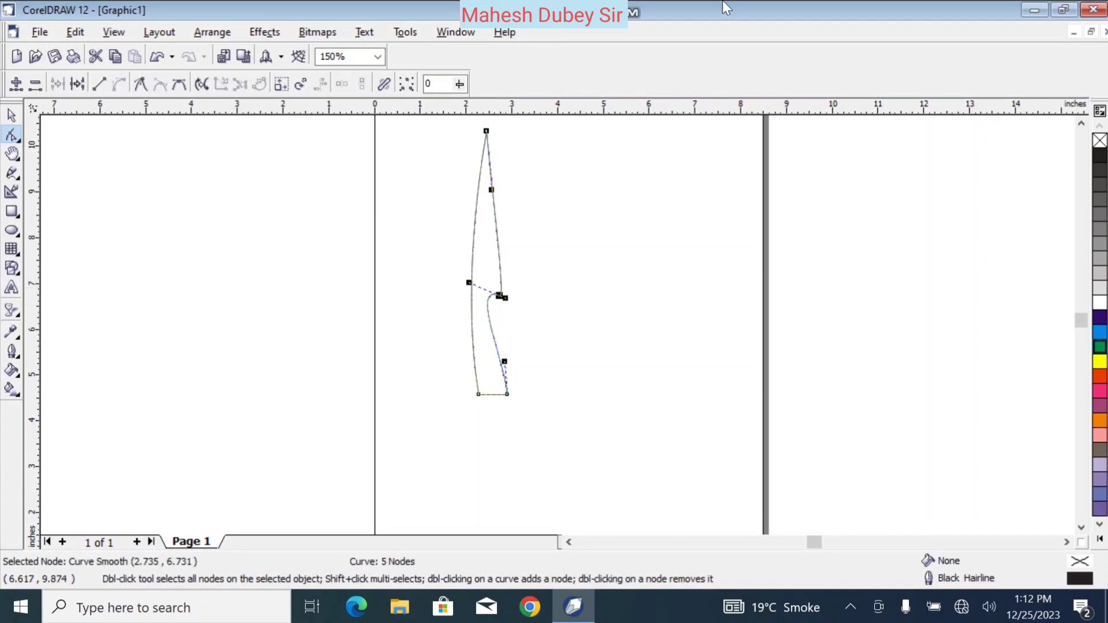
{"action": "key", "text": "ctrl+z"}
{"action": "key", "text": "ctrl+z"}
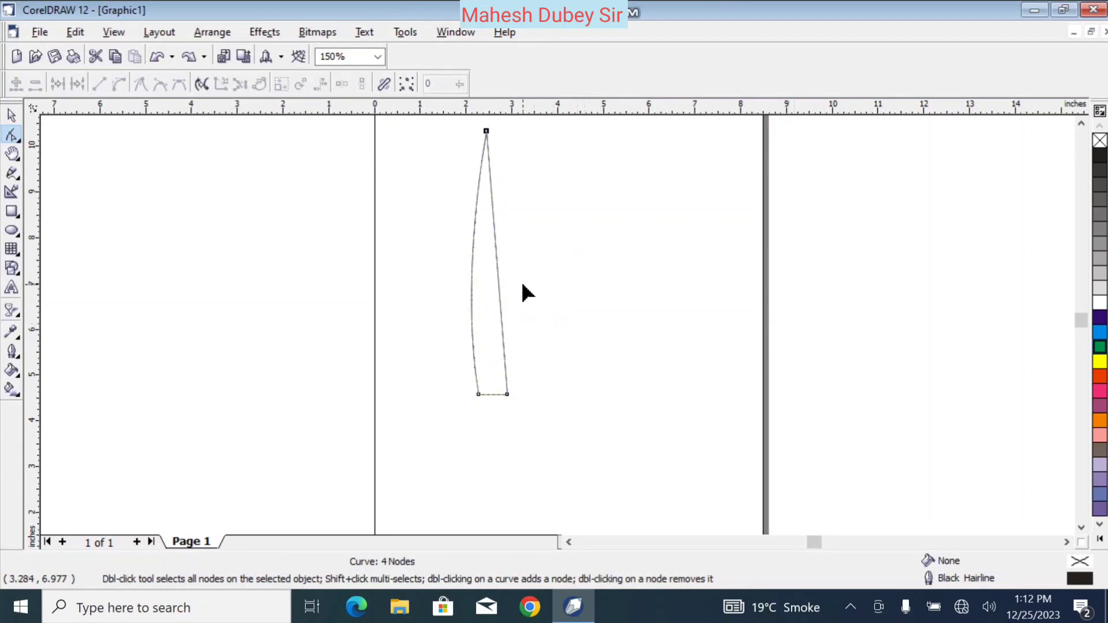
Convert the spike's straight right side to a curve segment.
{"action": "left_click", "coordinate": [499, 292]}
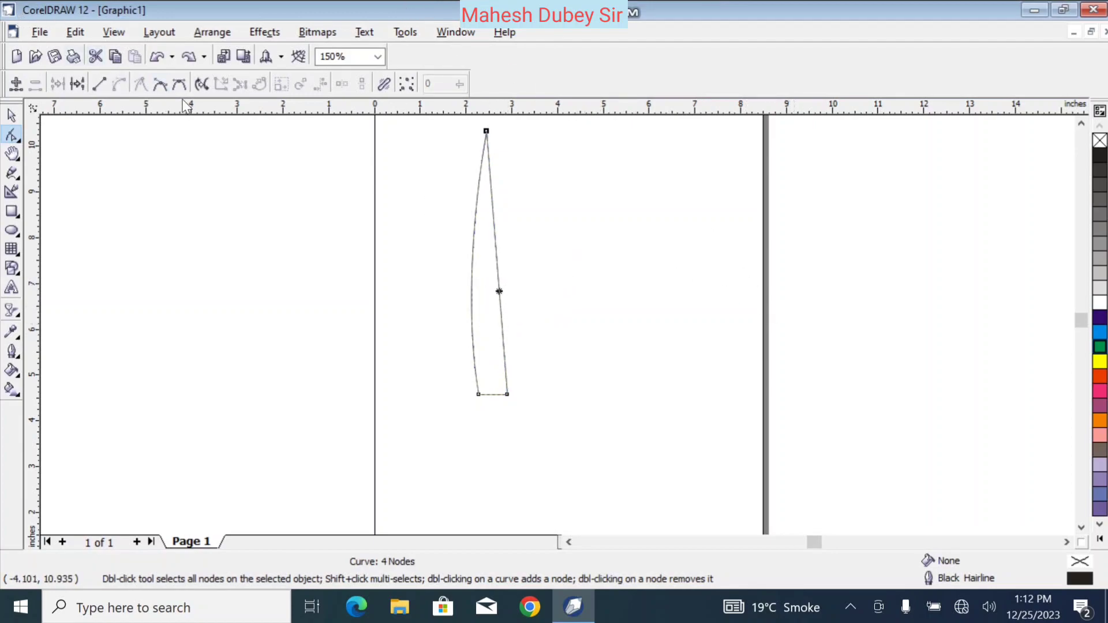
{"action": "left_click", "coordinate": [348, 198]}
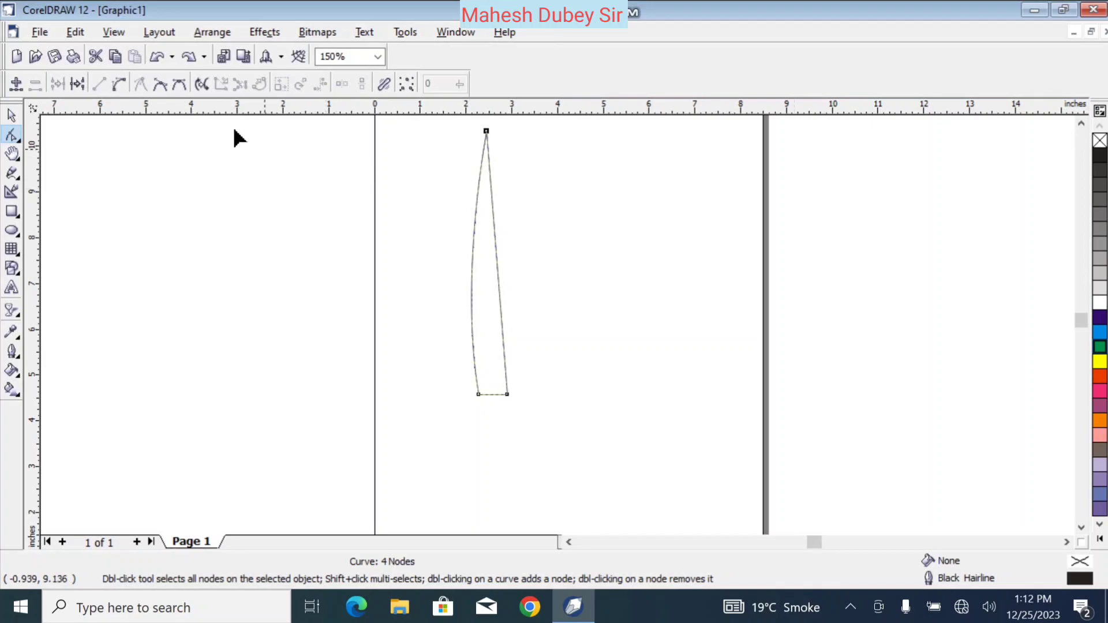
{"action": "left_click", "coordinate": [119, 84]}
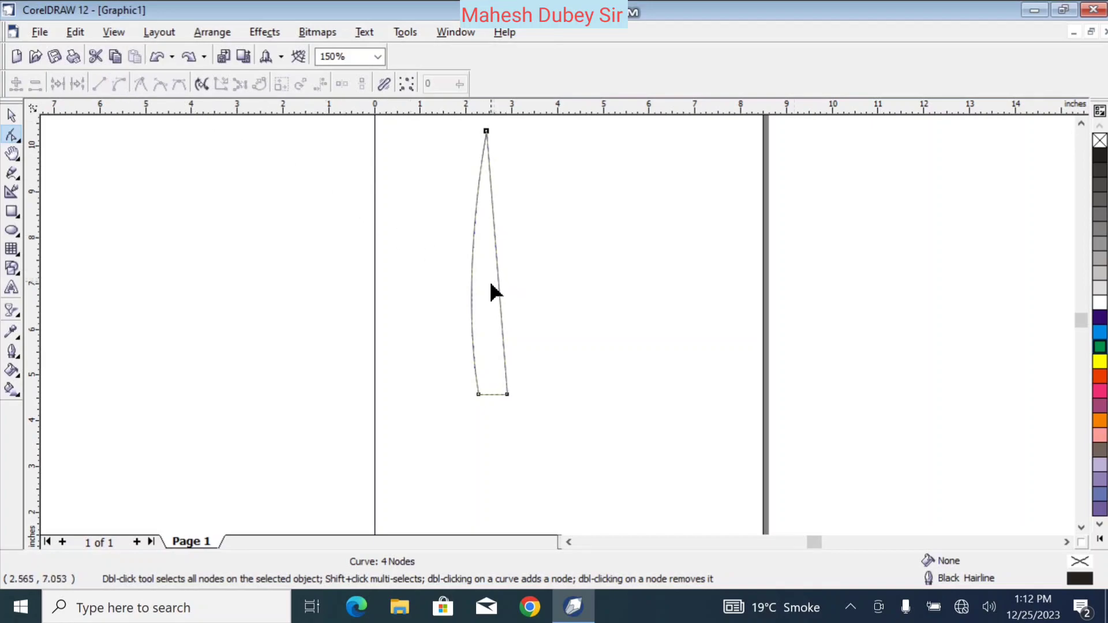
{"action": "left_click", "coordinate": [499, 294]}
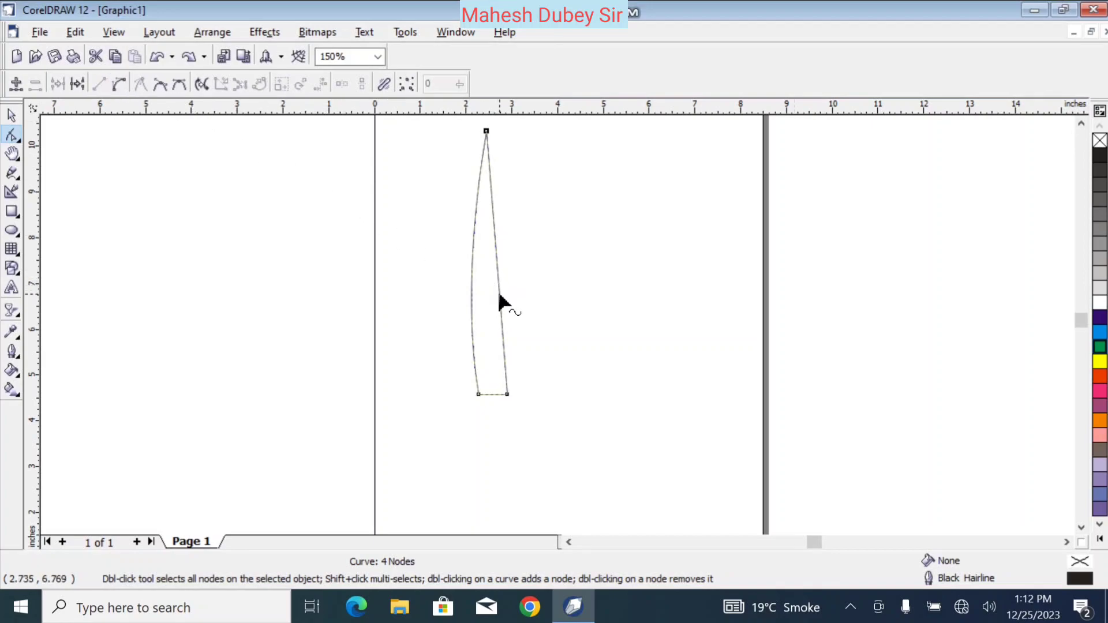
{"action": "left_click", "coordinate": [118, 84]}
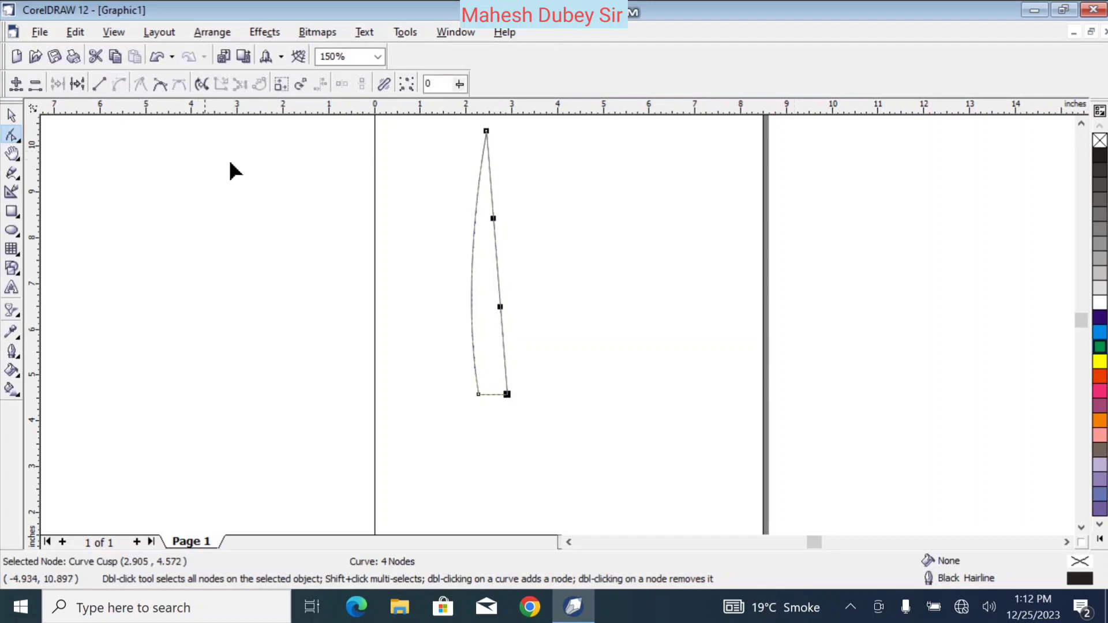
{"action": "left_click", "coordinate": [494, 296]}
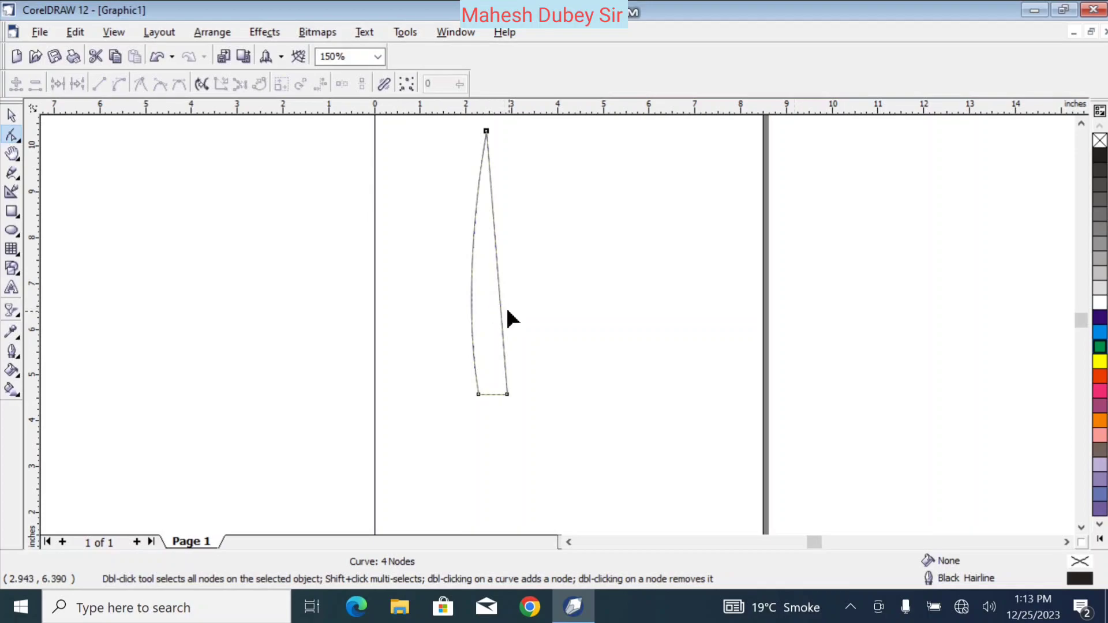
{"action": "left_click", "coordinate": [499, 305]}
{"action": "left_click", "coordinate": [99, 84]}
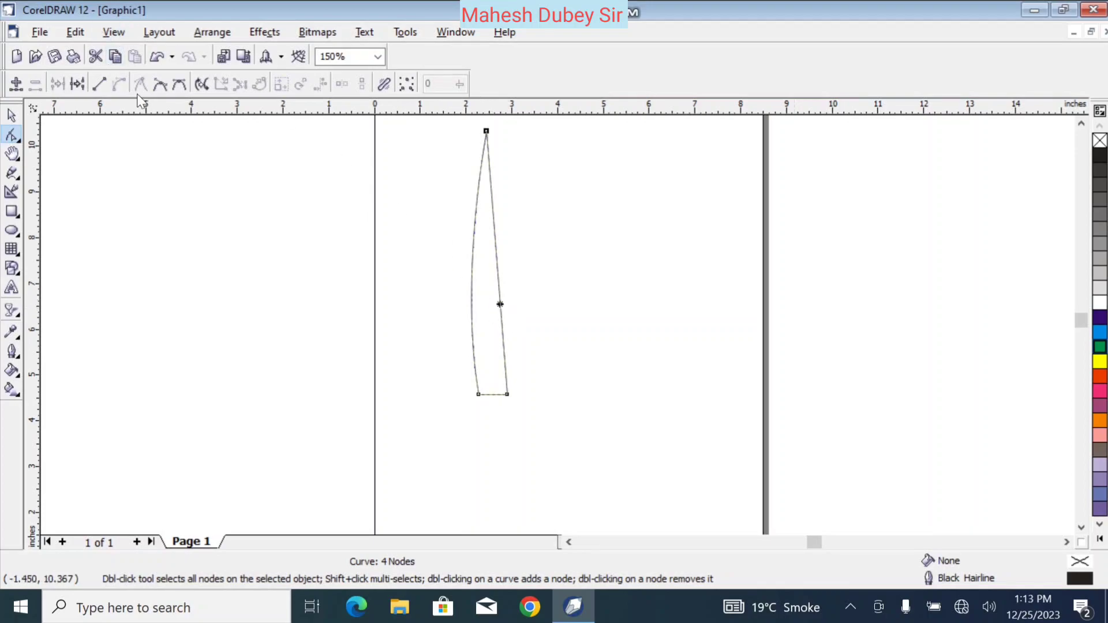
{"action": "left_click", "coordinate": [118, 84]}
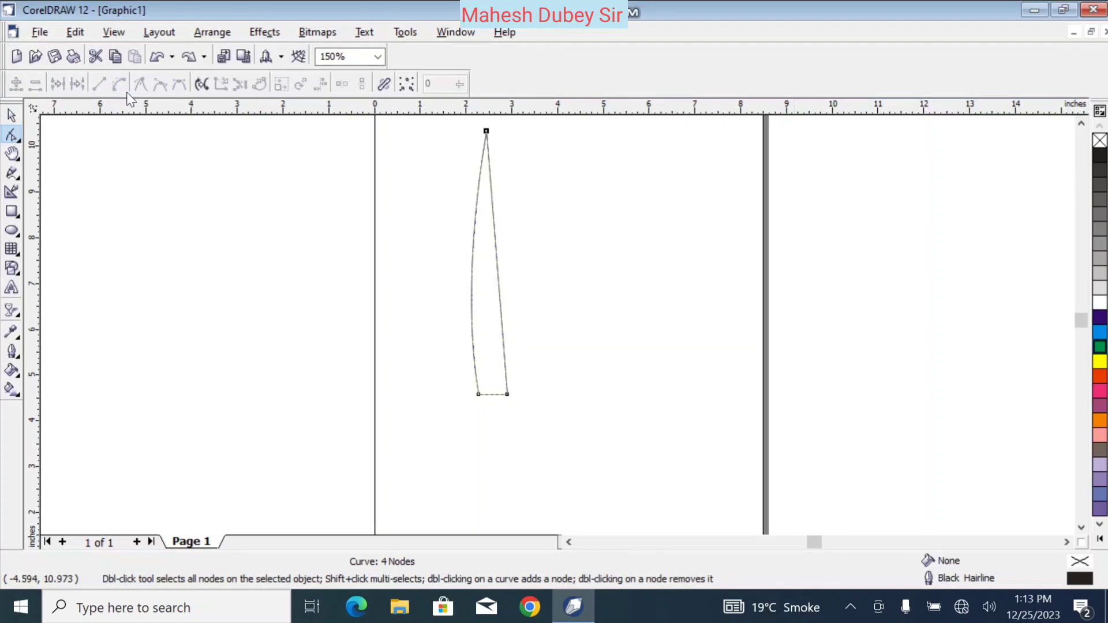
{"action": "left_click", "coordinate": [115, 87]}
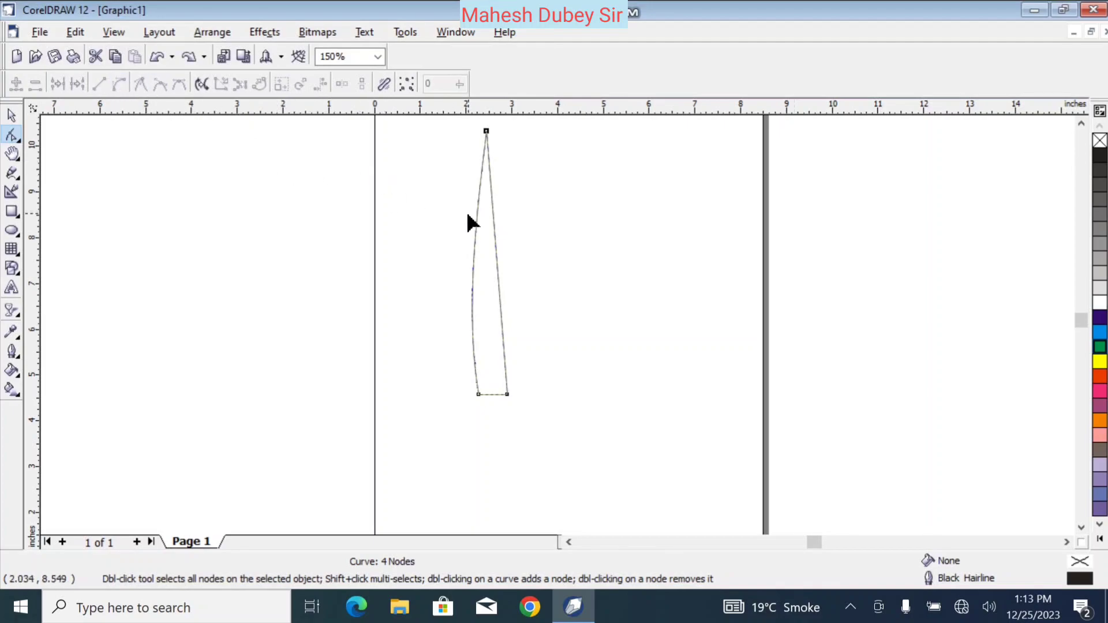
Convert the spike's straight right side to a curve and bow it slightly inward to finish the blade outline.
{"action": "left_click", "coordinate": [496, 255]}
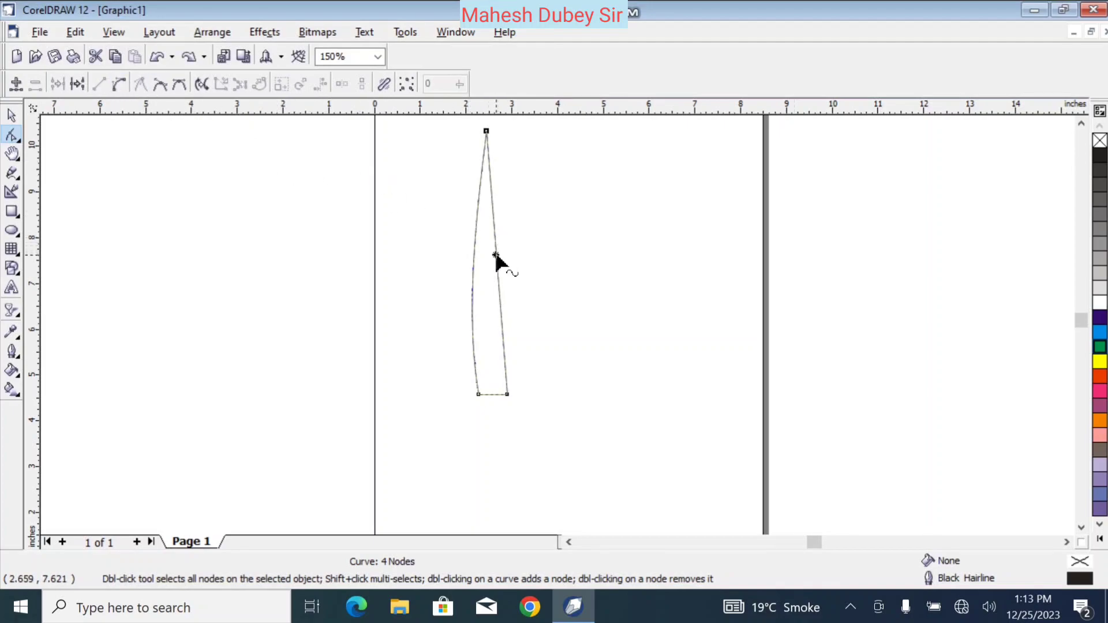
{"action": "left_click", "coordinate": [119, 85]}
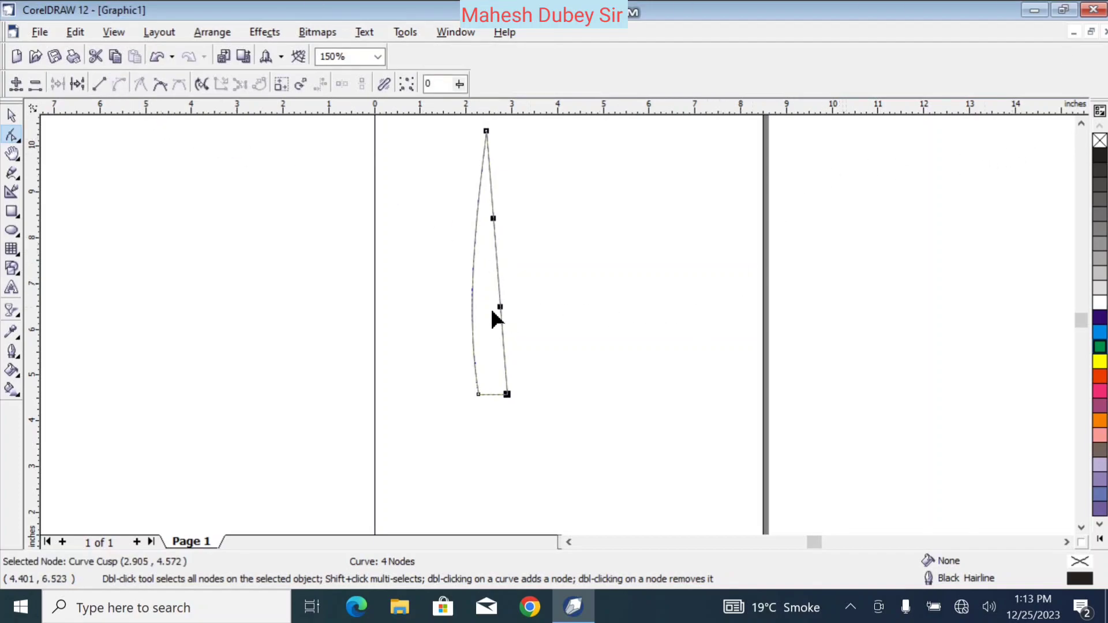
{"action": "left_click_drag", "start_coordinate": [500, 302], "coordinate": [491, 306]}
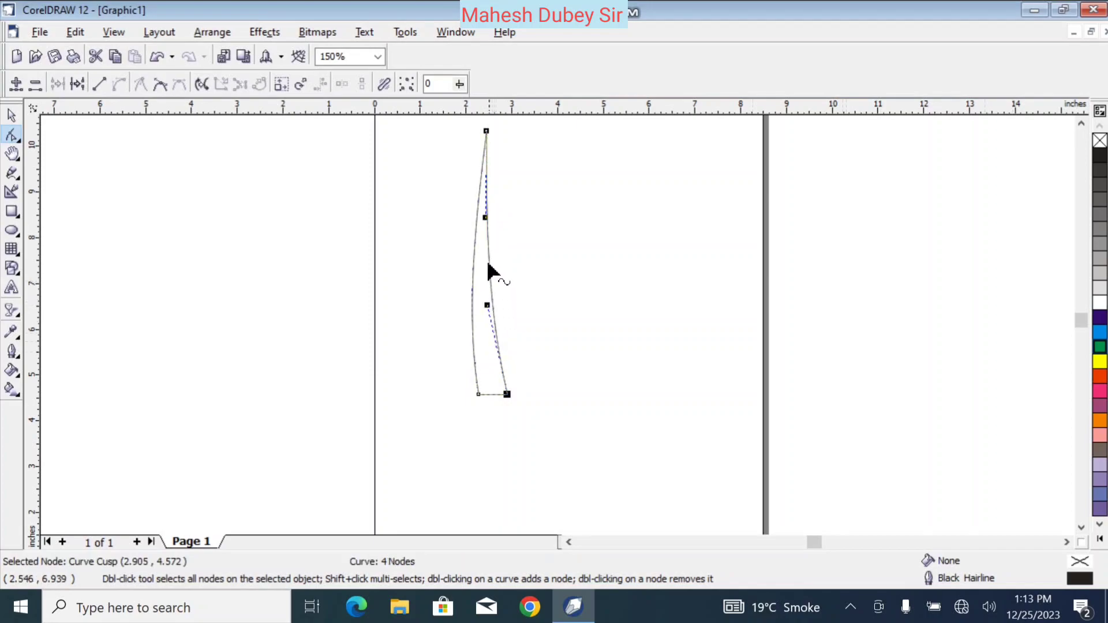
{"action": "left_click", "coordinate": [11, 115]}
{"action": "left_click", "coordinate": [259, 258]}
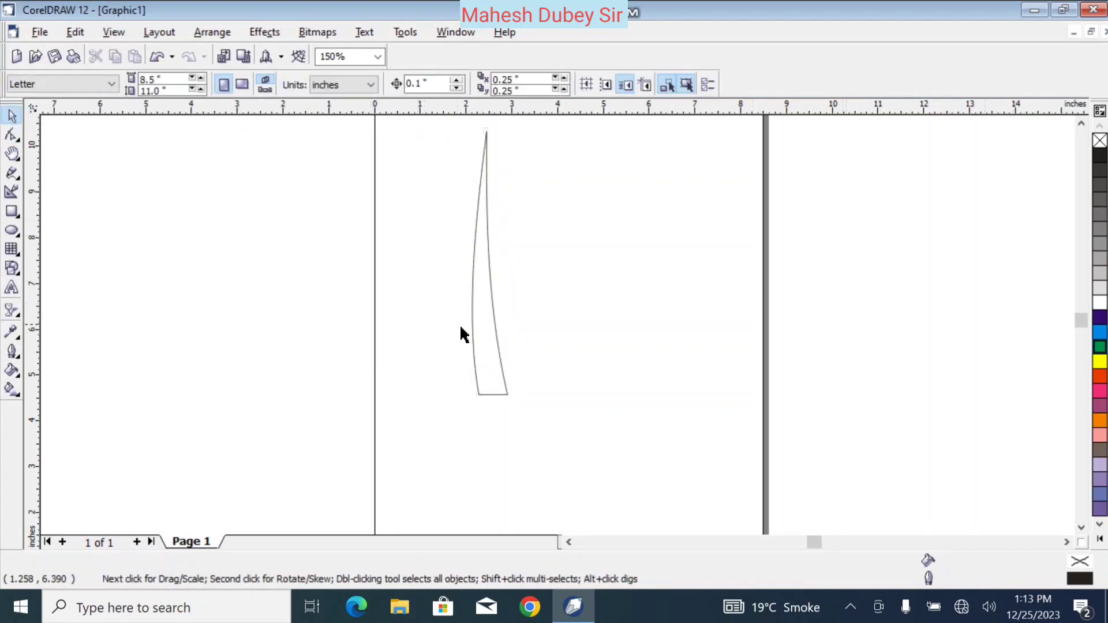
Give the blade a Green fill and a matching Green hairline outline.
{"action": "left_click", "coordinate": [496, 350]}
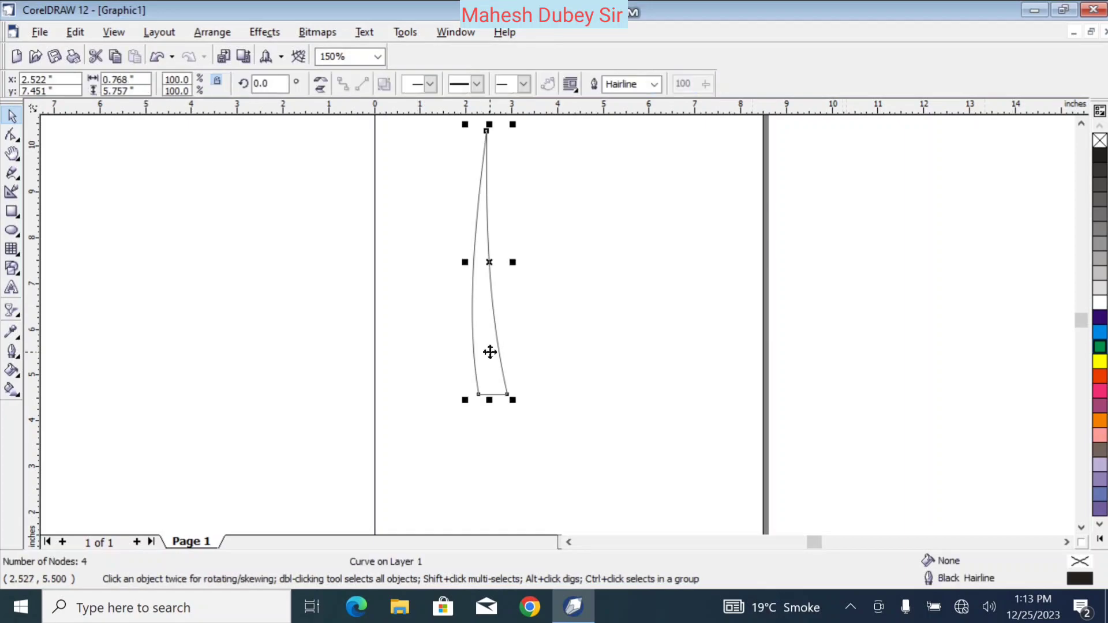
{"action": "left_click", "coordinate": [1081, 124]}
{"action": "left_click", "coordinate": [1081, 124]}
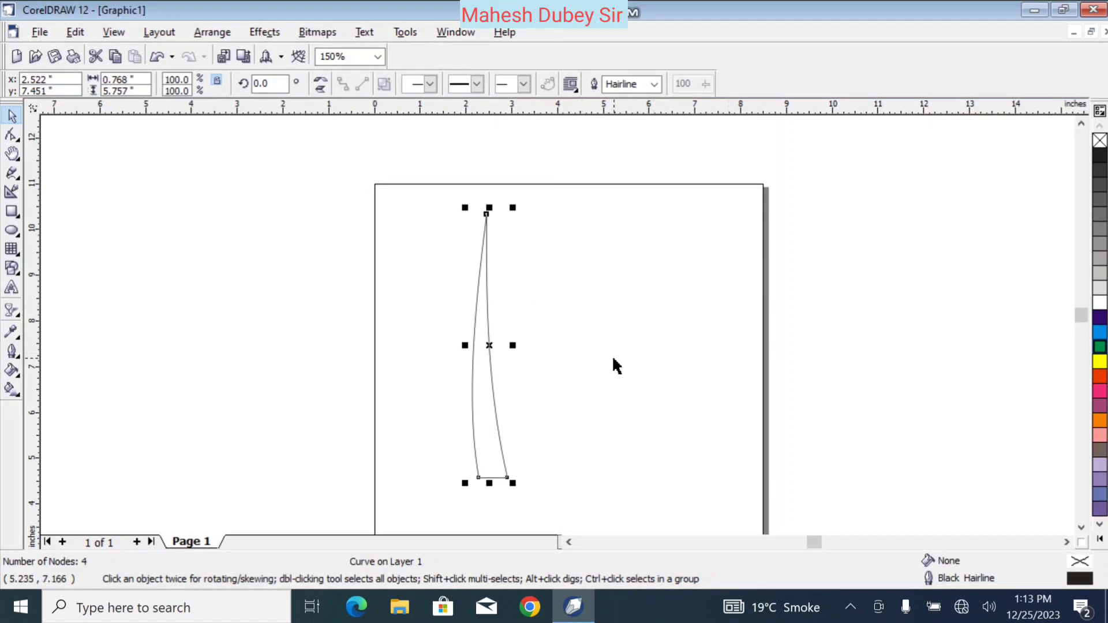
{"action": "left_click", "coordinate": [1102, 347]}
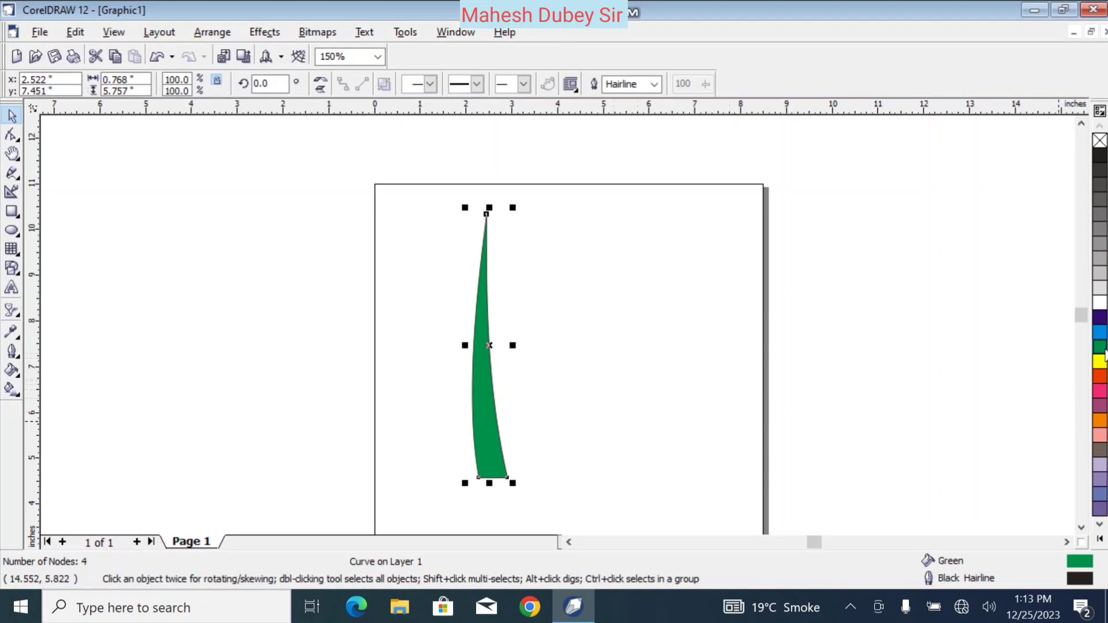
{"action": "left_click", "coordinate": [632, 286]}
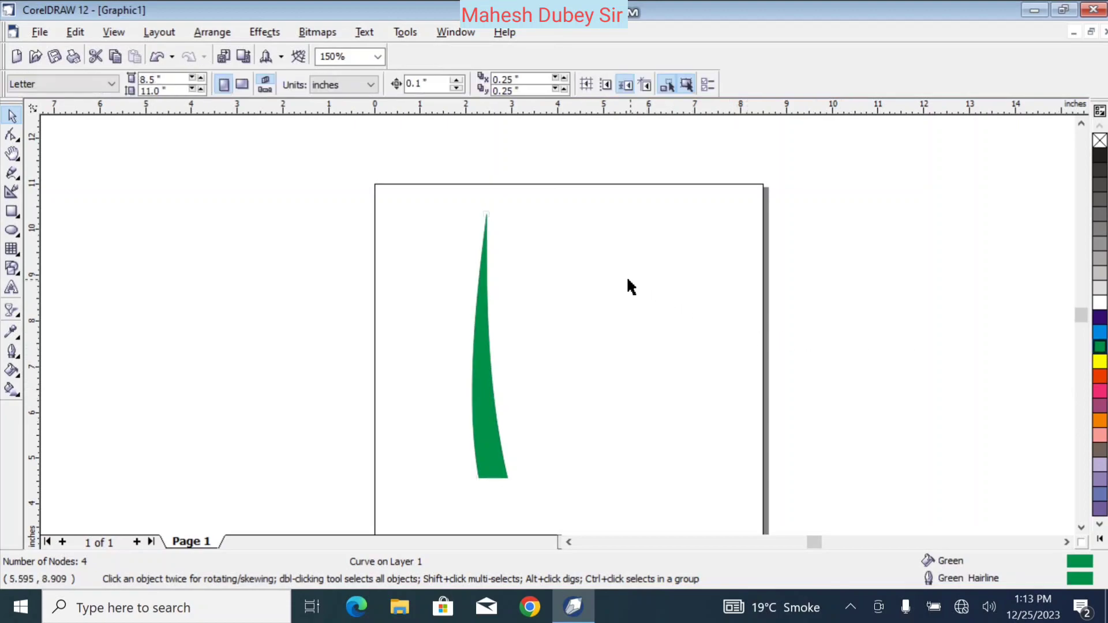
Reduce the two overlapping nodes at the green blade's tip to a single node.
{"action": "left_click", "coordinate": [485, 254]}
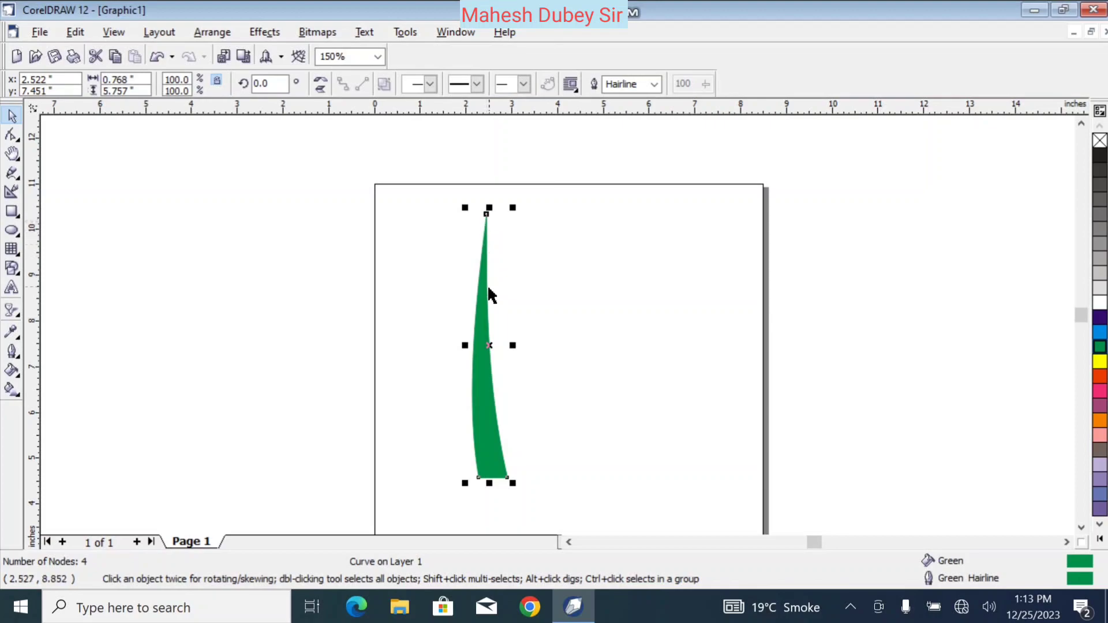
{"action": "left_click", "coordinate": [12, 136]}
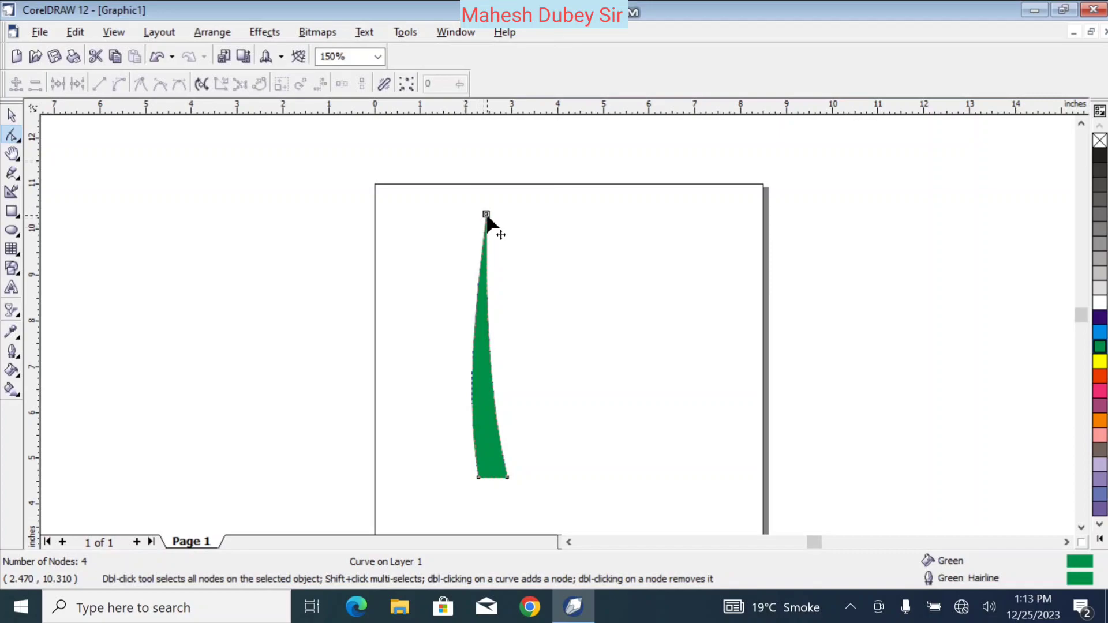
{"action": "left_click", "coordinate": [14, 117]}
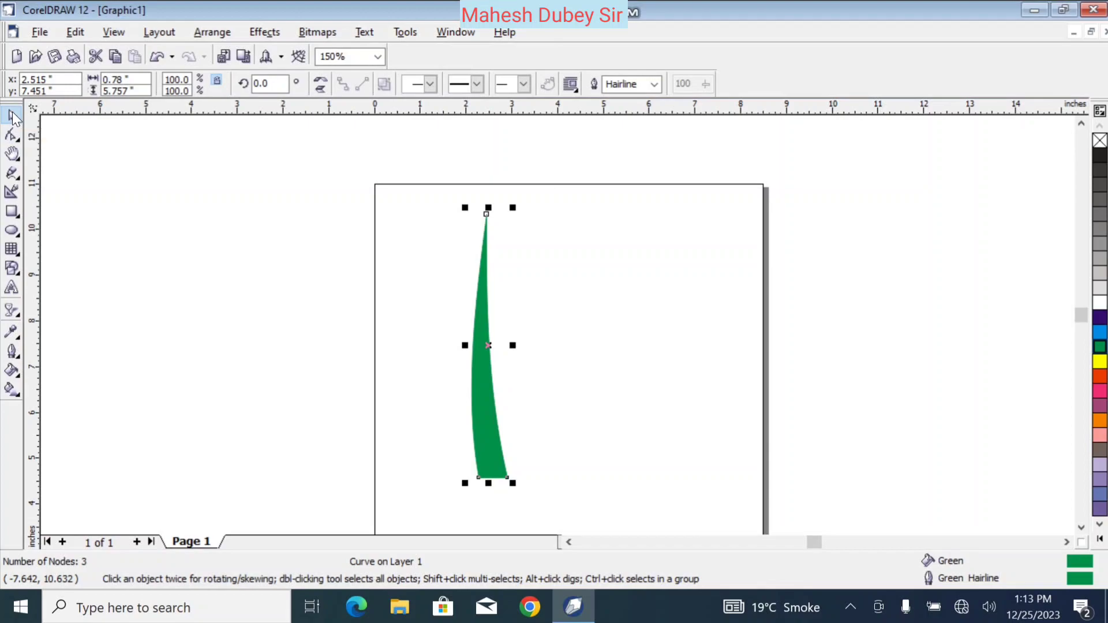
Move the blade's rotation centre to its base and add two copies rotated clockwise, fanning out to the right.
{"action": "left_click", "coordinate": [484, 325]}
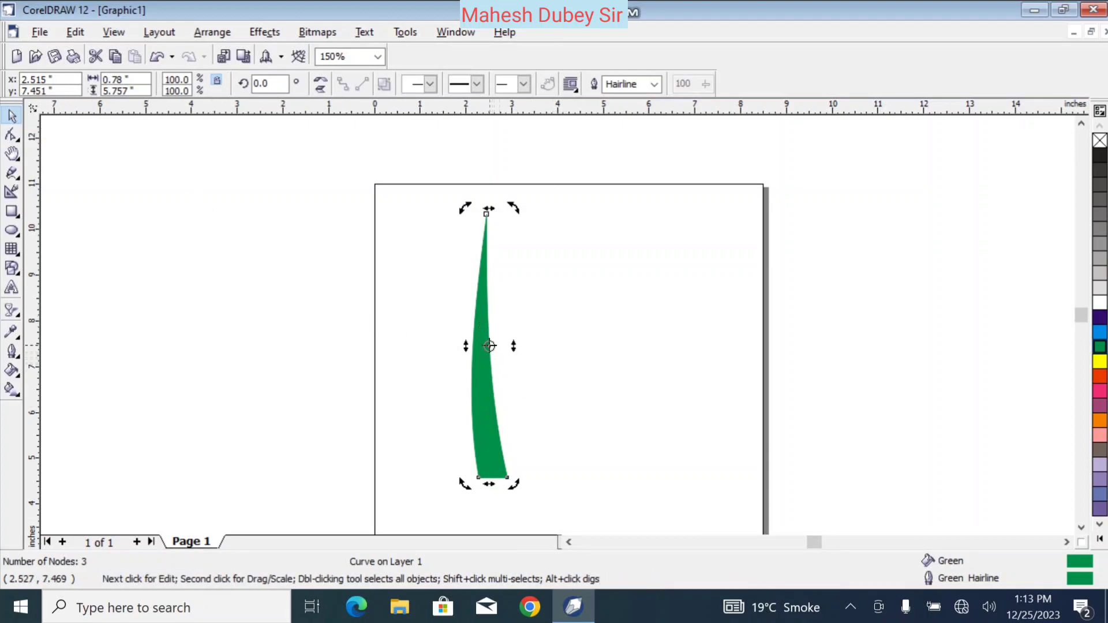
{"action": "mouse_move", "coordinate": [490, 345]}
{"action": "left_mouse_down"}
{"action": "mouse_move", "coordinate": [470, 450]}
{"action": "mouse_move", "coordinate": [493, 479]}
{"action": "left_mouse_up"}
{"action": "left_click_drag", "start_coordinate": [517, 213], "coordinate": [552, 243]}
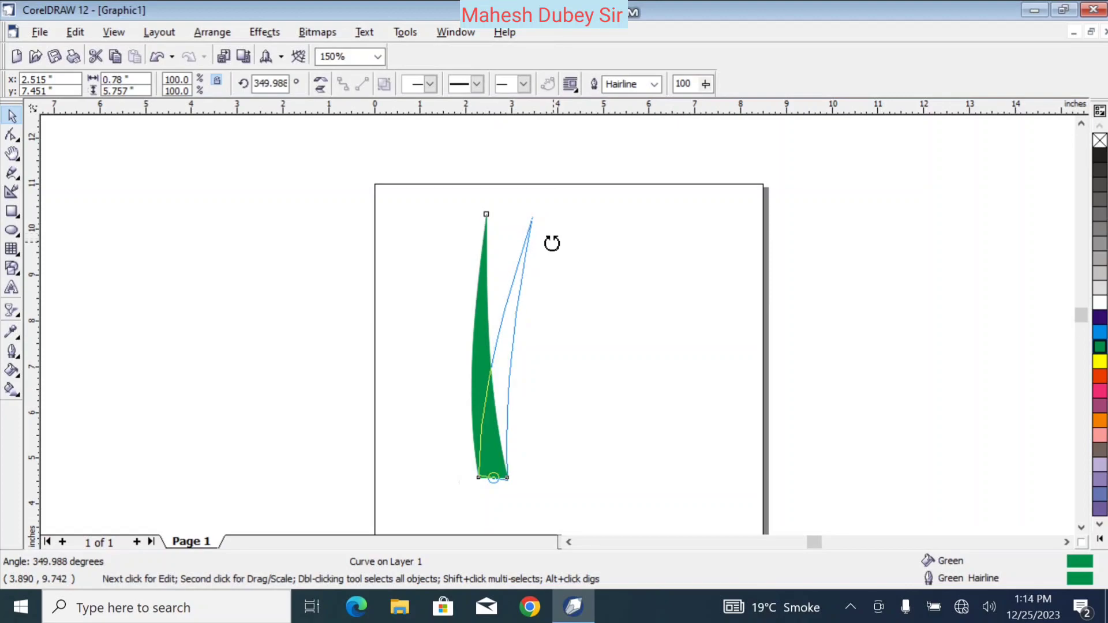
{"action": "left_click_drag", "start_coordinate": [552, 243], "coordinate": [551, 242]}
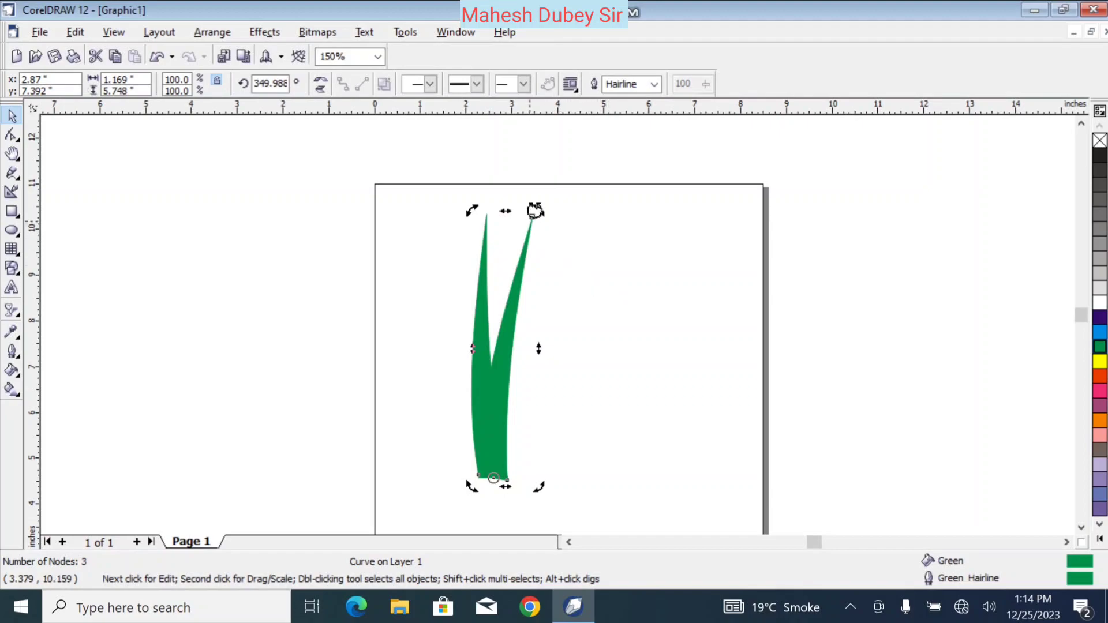
{"action": "left_click_drag", "start_coordinate": [535, 213], "coordinate": [632, 264]}
Add two copies of the upright blade rotated counterclockwise about its base, the outer one at about 26 degrees.
{"action": "left_click", "coordinate": [475, 258]}
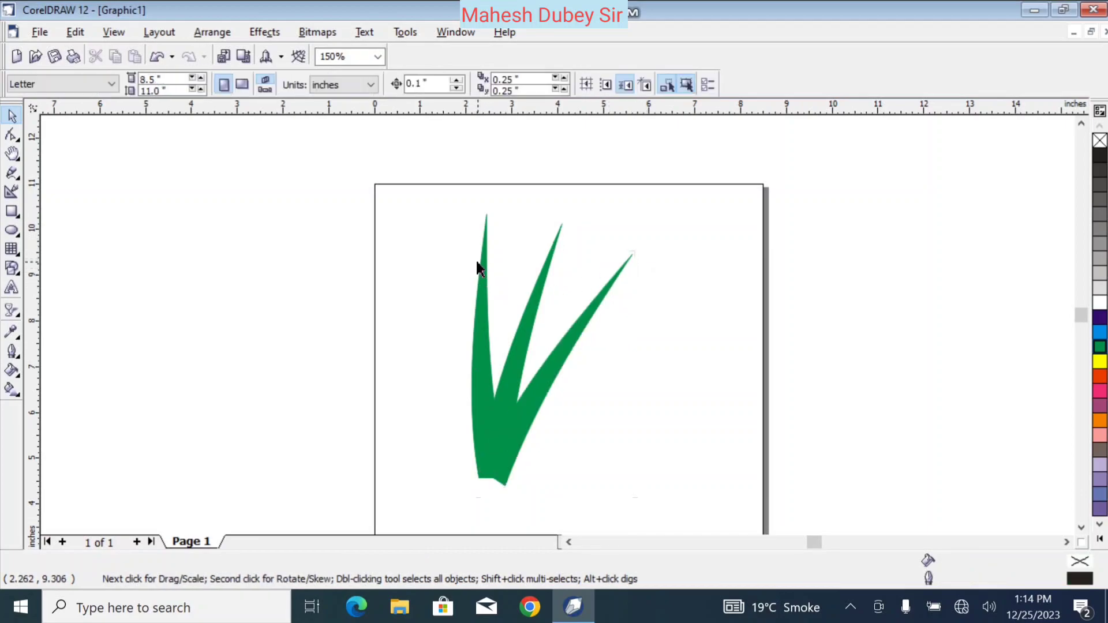
{"action": "left_click", "coordinate": [481, 261]}
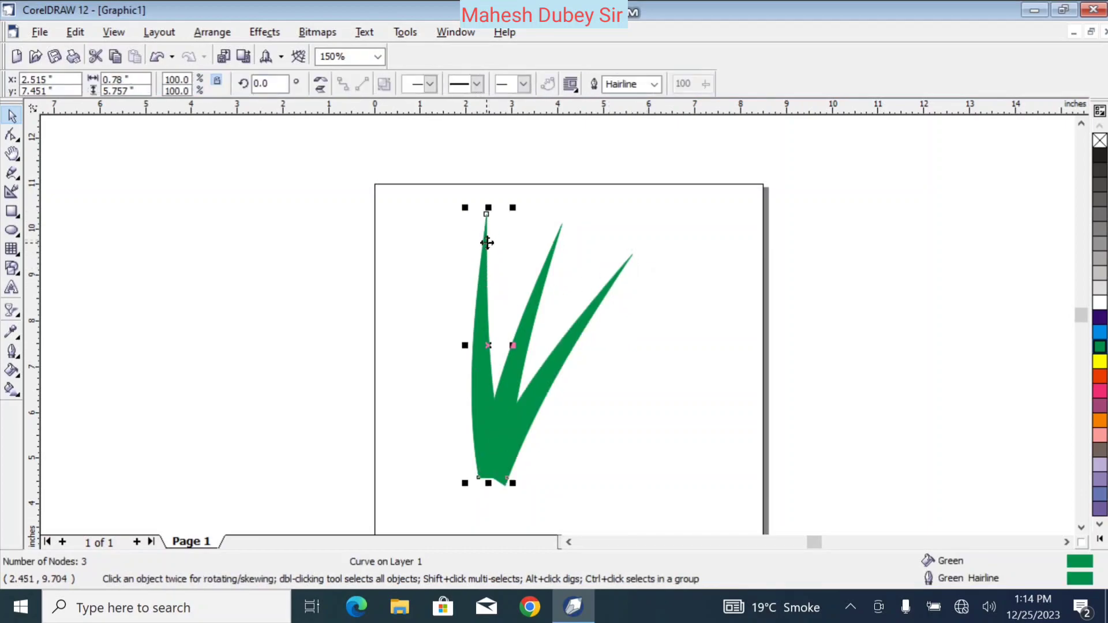
{"action": "left_click", "coordinate": [486, 242]}
{"action": "mouse_move", "coordinate": [463, 210]}
{"action": "left_mouse_down"}
{"action": "mouse_move", "coordinate": [381, 223]}
{"action": "mouse_move", "coordinate": [363, 238]}
{"action": "left_mouse_up"}
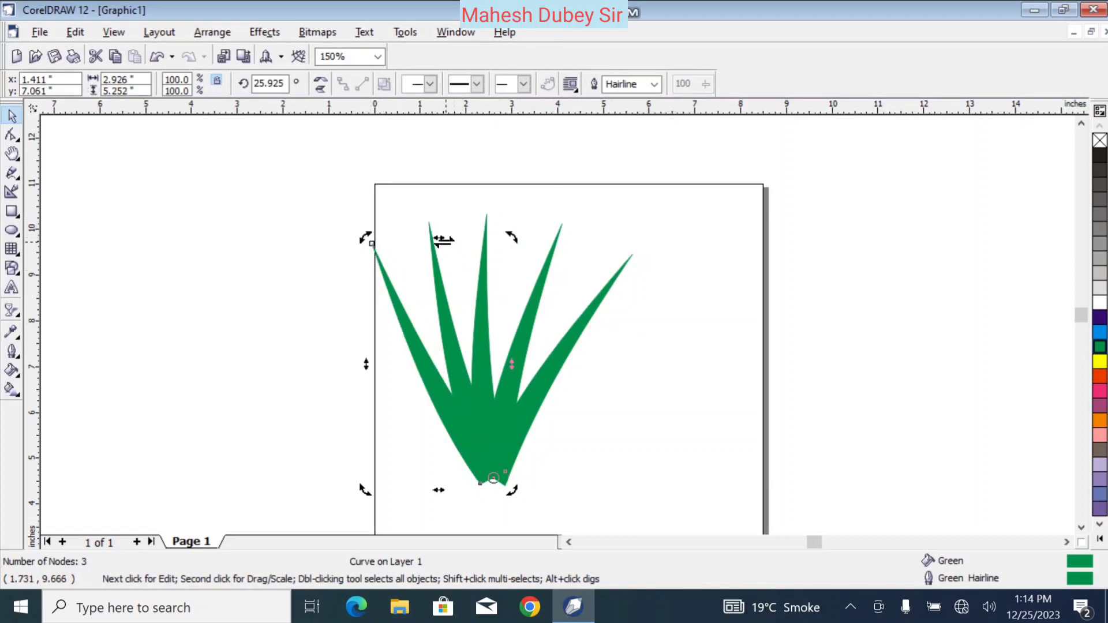
Rotate the inner left blade slightly outward to about 14.2 degrees to even out the fan.
{"action": "left_click", "coordinate": [434, 264]}
{"action": "left_click", "coordinate": [434, 239]}
{"action": "left_click_drag", "start_coordinate": [426, 218], "coordinate": [415, 225]}
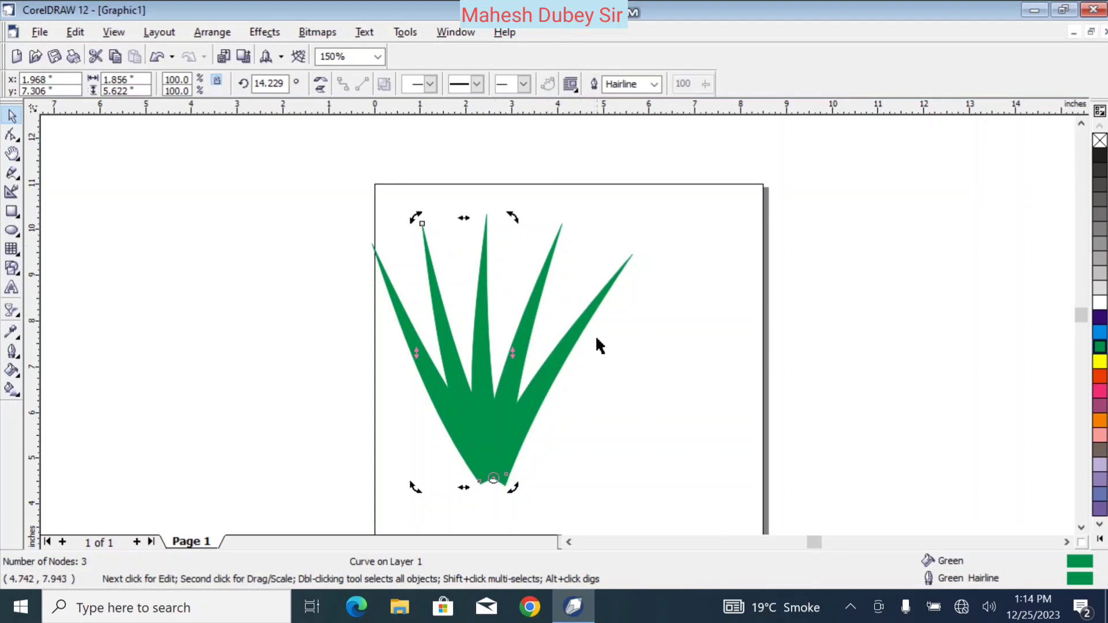
{"action": "left_click", "coordinate": [709, 359]}
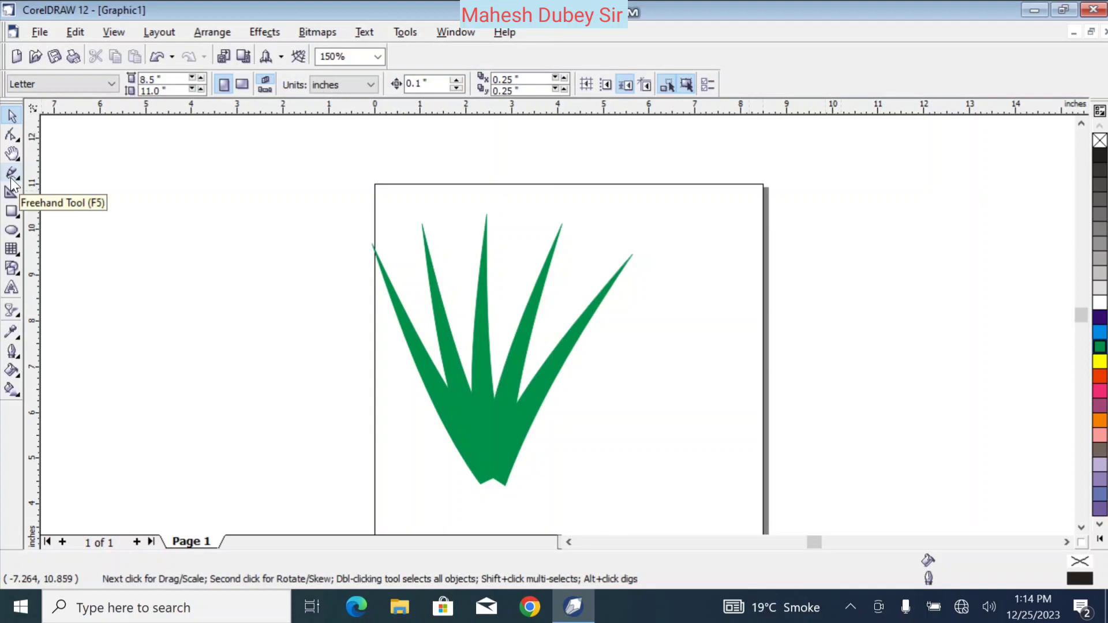
Draw an ellipse about 2.71 by 2.97 inches in the empty area left of the page.
{"action": "left_click", "coordinate": [13, 230]}
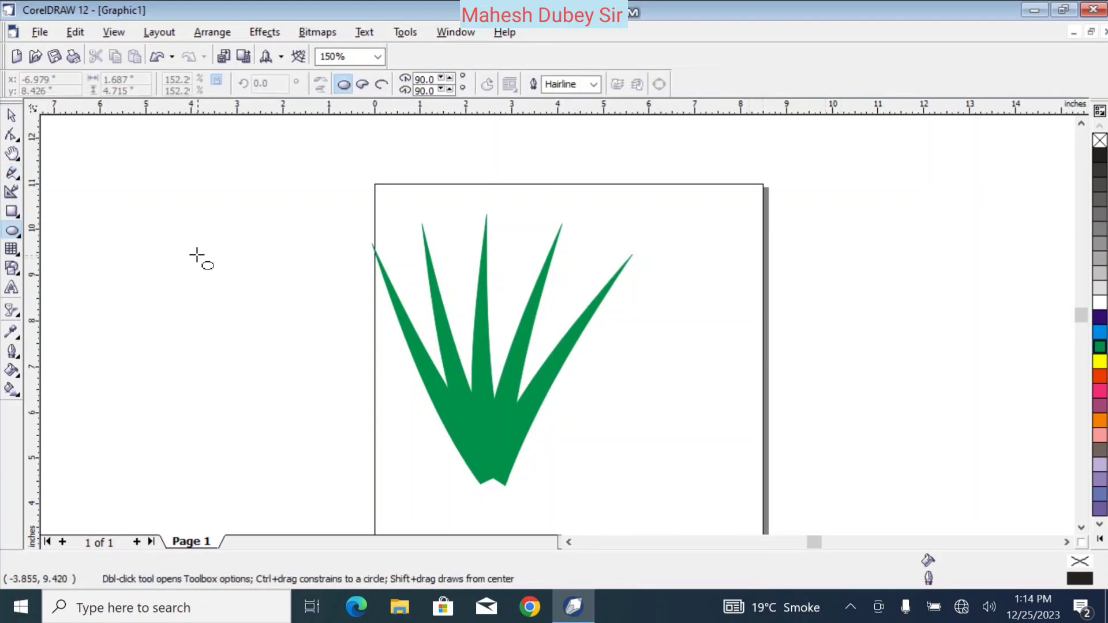
{"action": "left_click_drag", "start_coordinate": [115, 228], "coordinate": [238, 356]}
{"action": "key", "text": "ctrl+d"}
{"action": "key", "text": "space"}
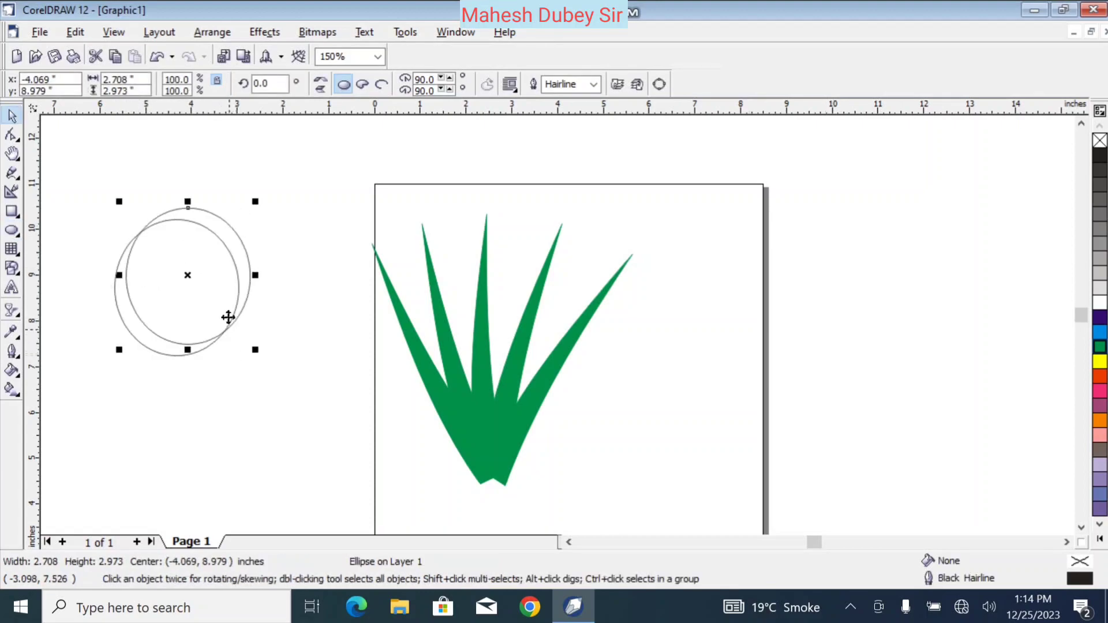
{"action": "left_click_drag", "start_coordinate": [242, 245], "coordinate": [287, 263]}
{"action": "key", "text": "Delete"}
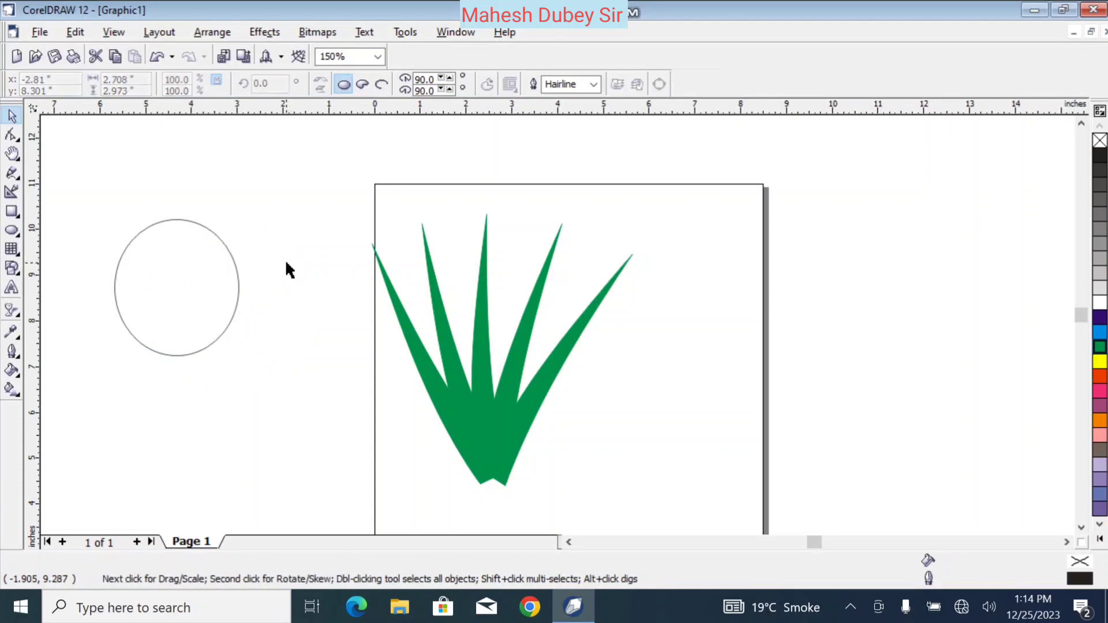
Duplicate the ellipse and place the copy partly overlapping the original, centred at about (-2.65, 8.24) inches.
{"action": "left_click", "coordinate": [238, 293]}
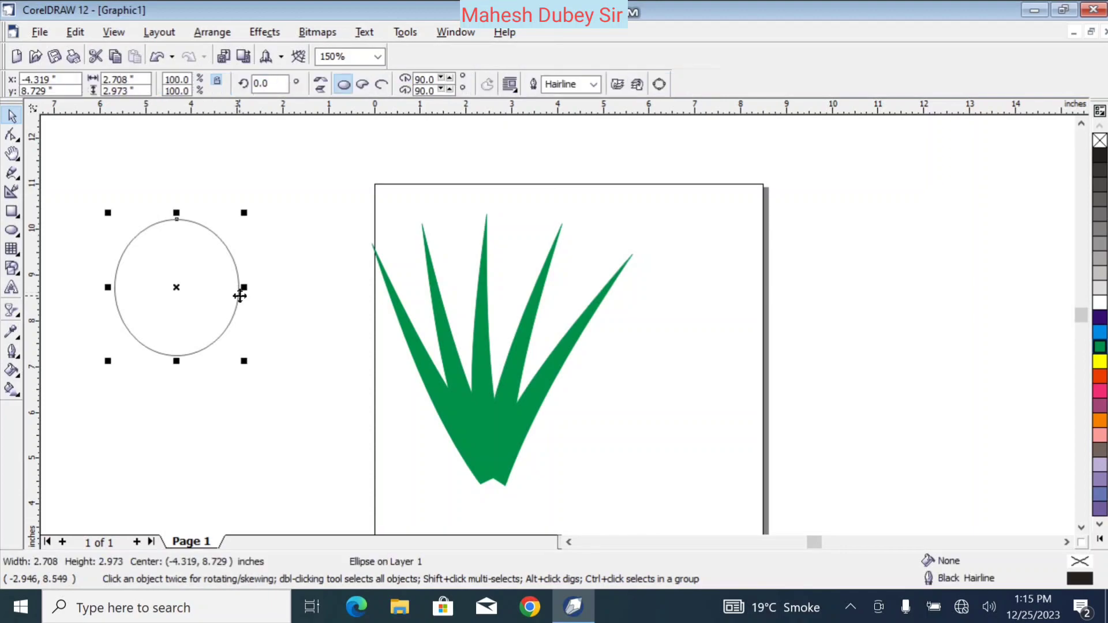
{"action": "key", "text": "ctrl+d"}
{"action": "left_click_drag", "start_coordinate": [242, 262], "coordinate": [310, 299]}
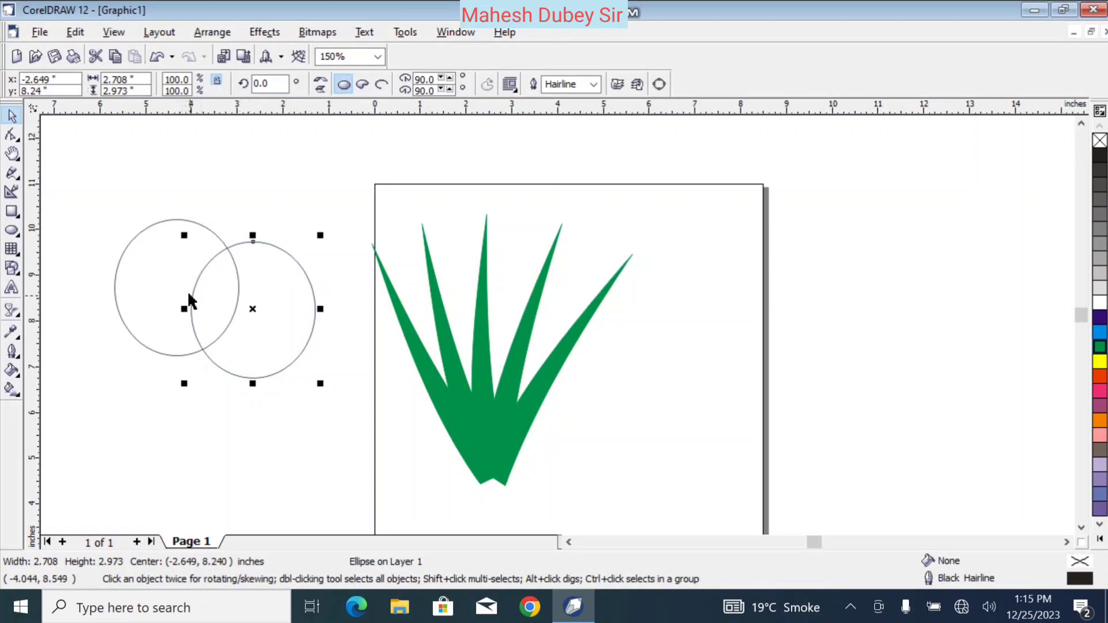
Intersect the two overlapping ellipses and delete both originals, keeping only the lens-shaped petal.
{"action": "left_click", "coordinate": [120, 268], "text": "shift"}
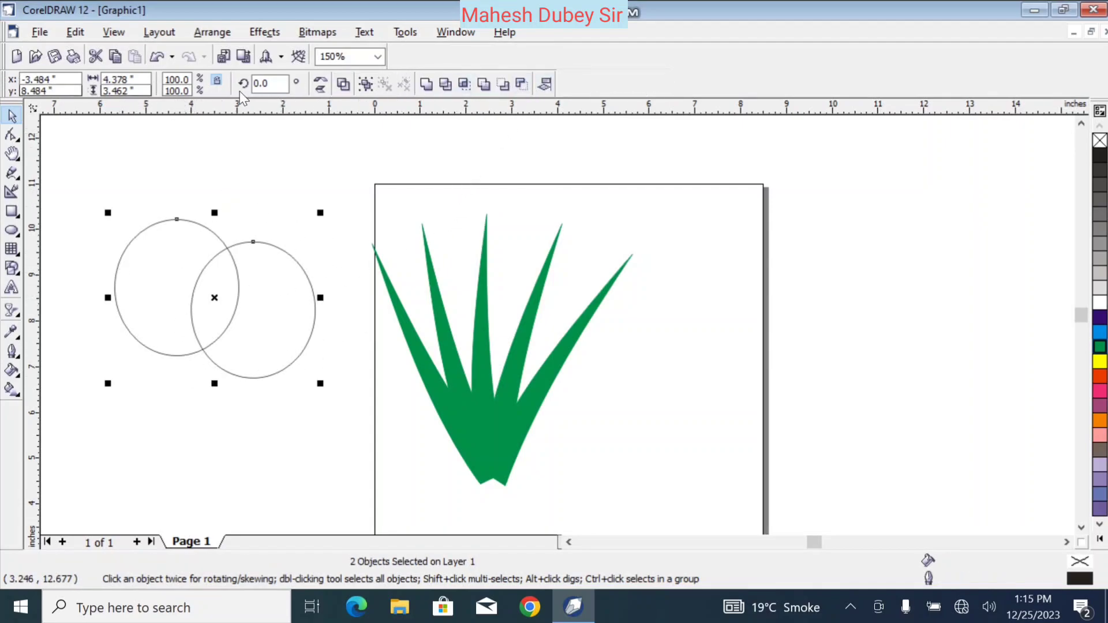
{"action": "left_click", "coordinate": [463, 84]}
{"action": "left_click", "coordinate": [310, 323]}
{"action": "left_click", "coordinate": [307, 301]}
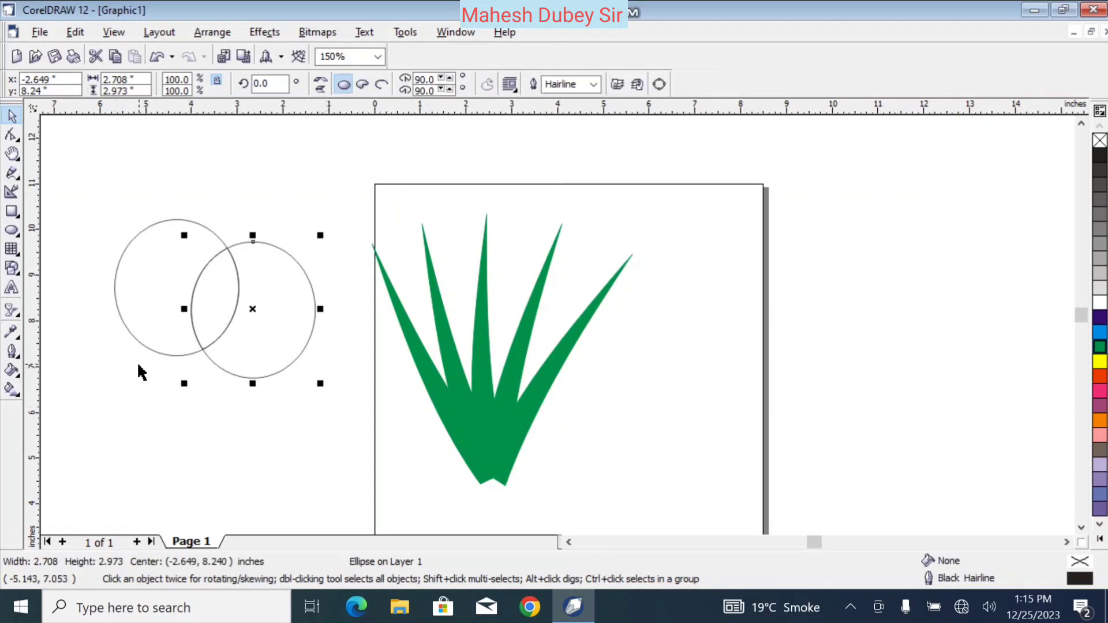
{"action": "key", "text": "Delete"}
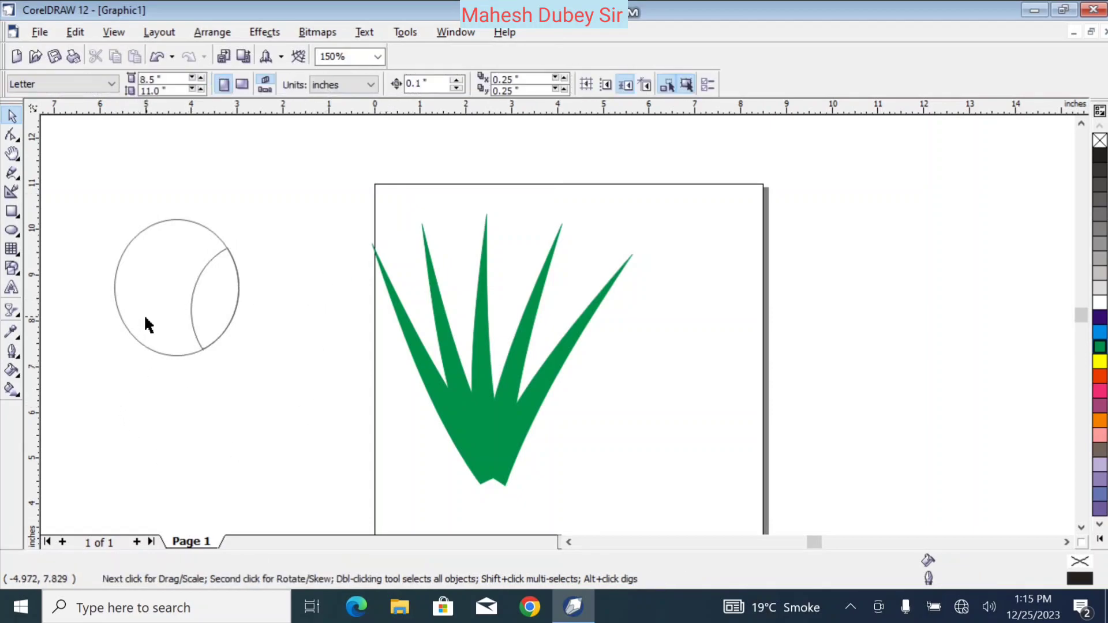
{"action": "left_click", "coordinate": [121, 267]}
{"action": "key", "text": "Delete"}
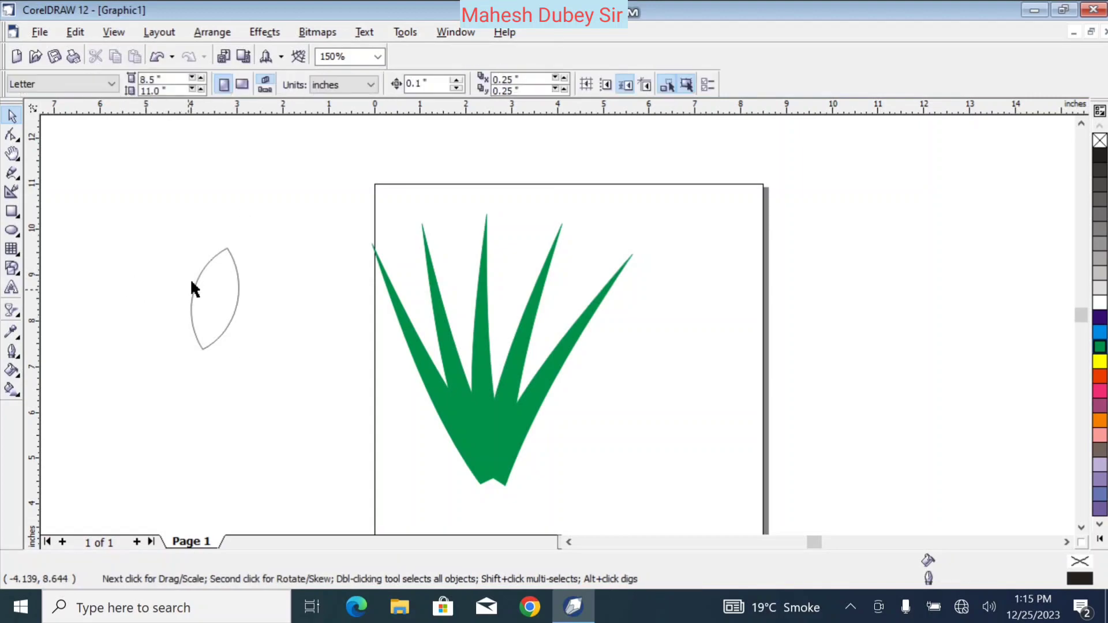
Narrow the petal to about 0.61 inches wide and move it to about (-2.23, 9.48) inches.
{"action": "left_click", "coordinate": [199, 272]}
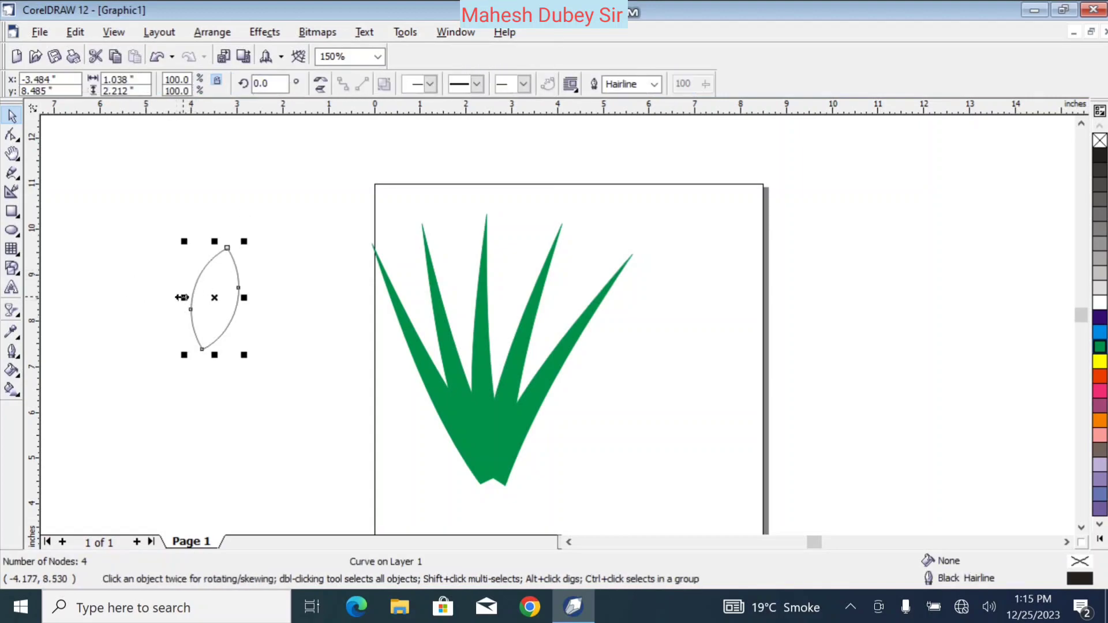
{"action": "left_click_drag", "start_coordinate": [184, 297], "coordinate": [287, 225]}
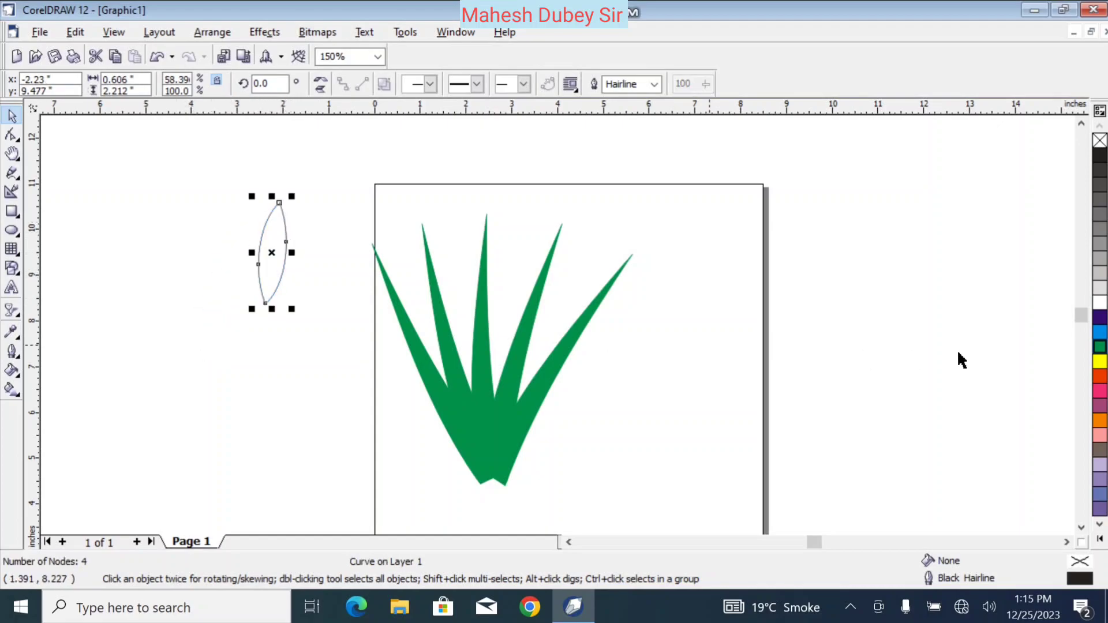
Give the petal a Yellow fill and a matching Yellow hairline outline.
{"action": "left_click", "coordinate": [1099, 363]}
{"action": "right_click", "coordinate": [1099, 363]}
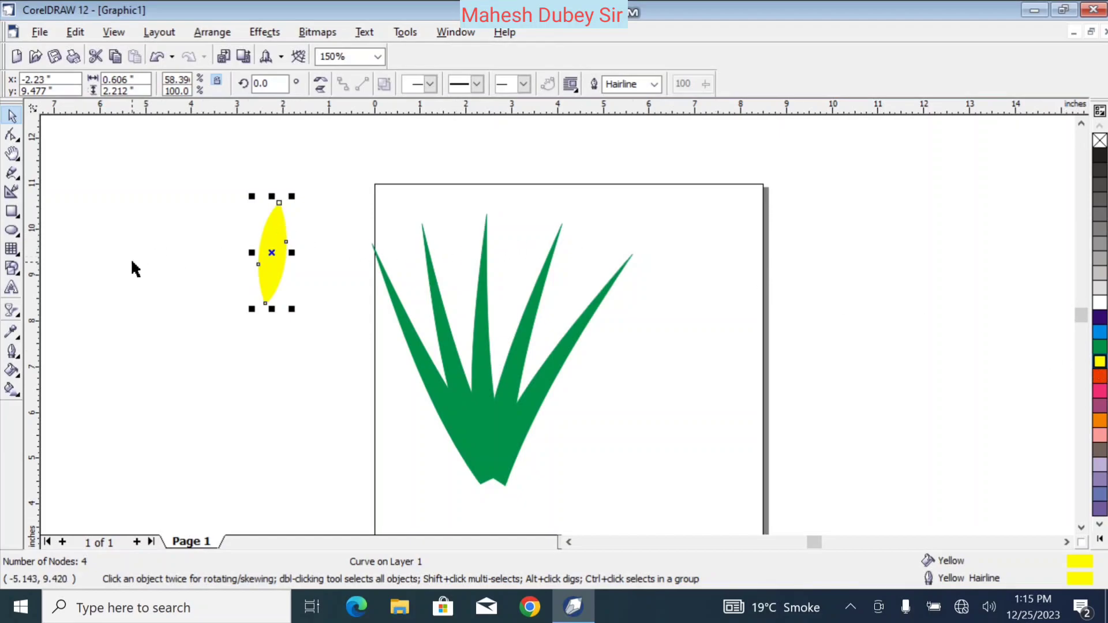
Apply a linear fountain transparency to the yellow petal, fading from its middle to its lower tip, with the midpoint shifted toward the start.
{"action": "left_click", "coordinate": [17, 314]}
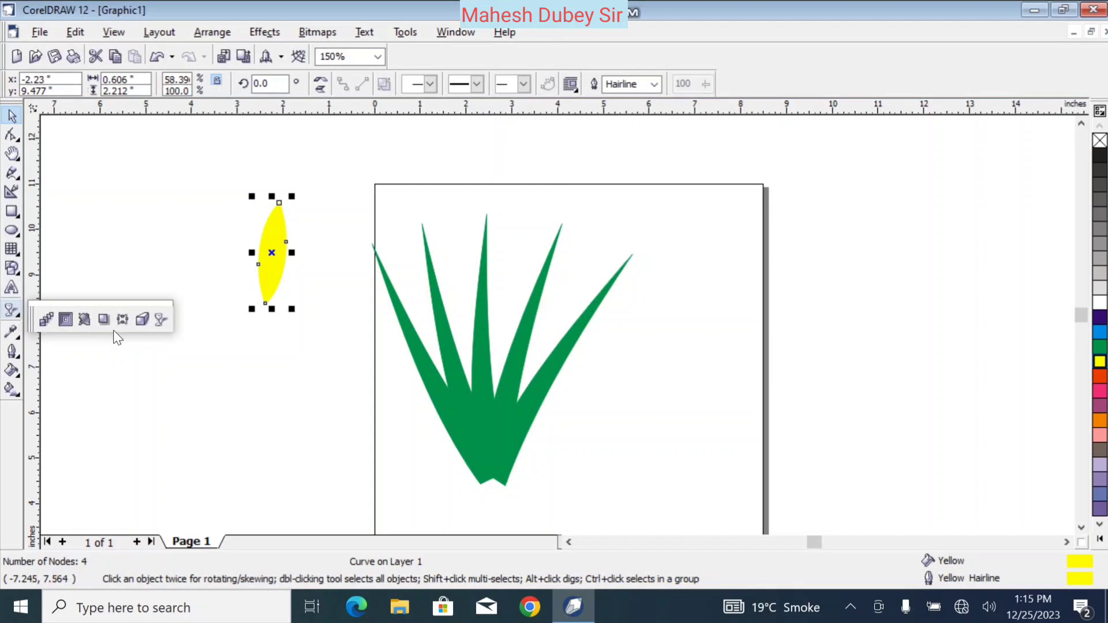
{"action": "left_click", "coordinate": [162, 320]}
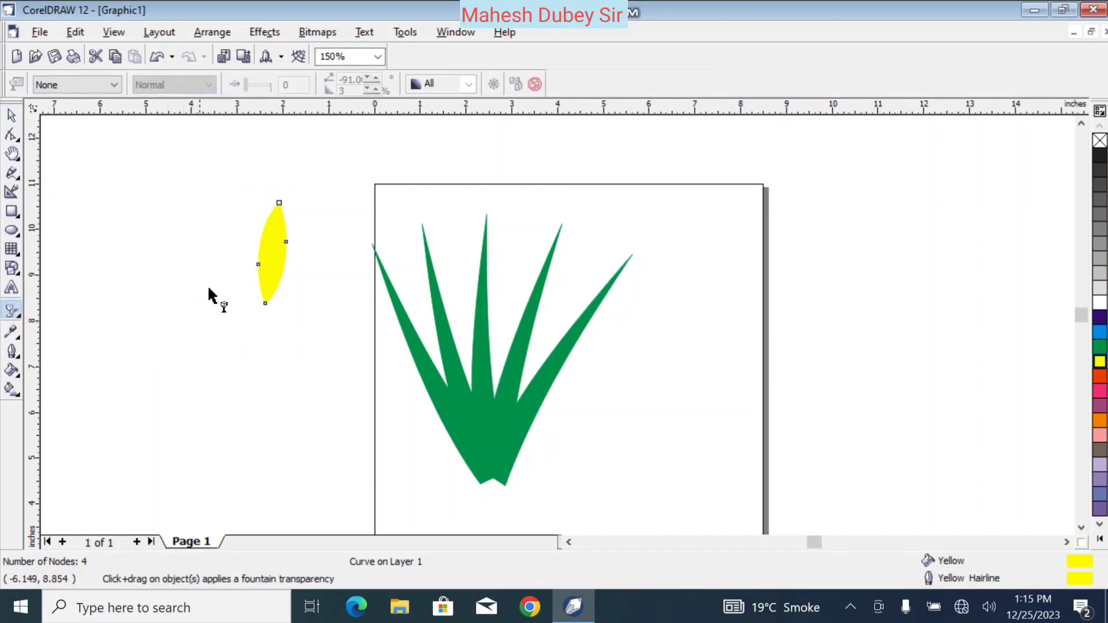
{"action": "left_click_drag", "start_coordinate": [273, 253], "coordinate": [265, 303]}
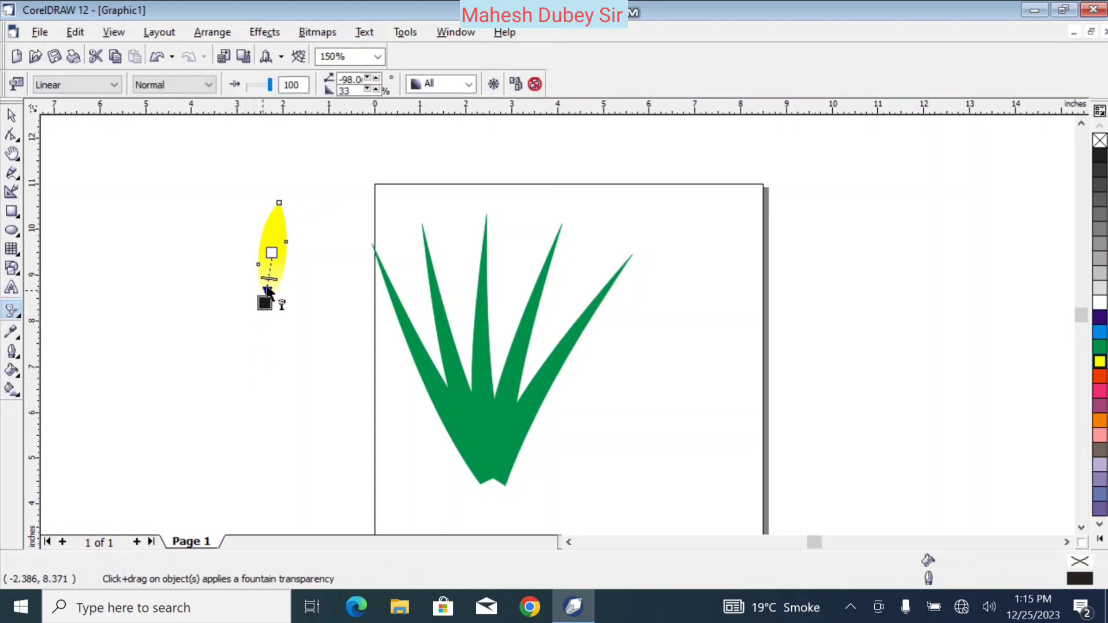
{"action": "left_click_drag", "start_coordinate": [266, 279], "coordinate": [268, 266]}
{"action": "left_click", "coordinate": [12, 116]}
{"action": "left_click", "coordinate": [117, 274]}
Move the petal's rotation centre to its lower tip and create a copy rotated about that point to about 336.8°.
{"action": "left_click", "coordinate": [279, 236]}
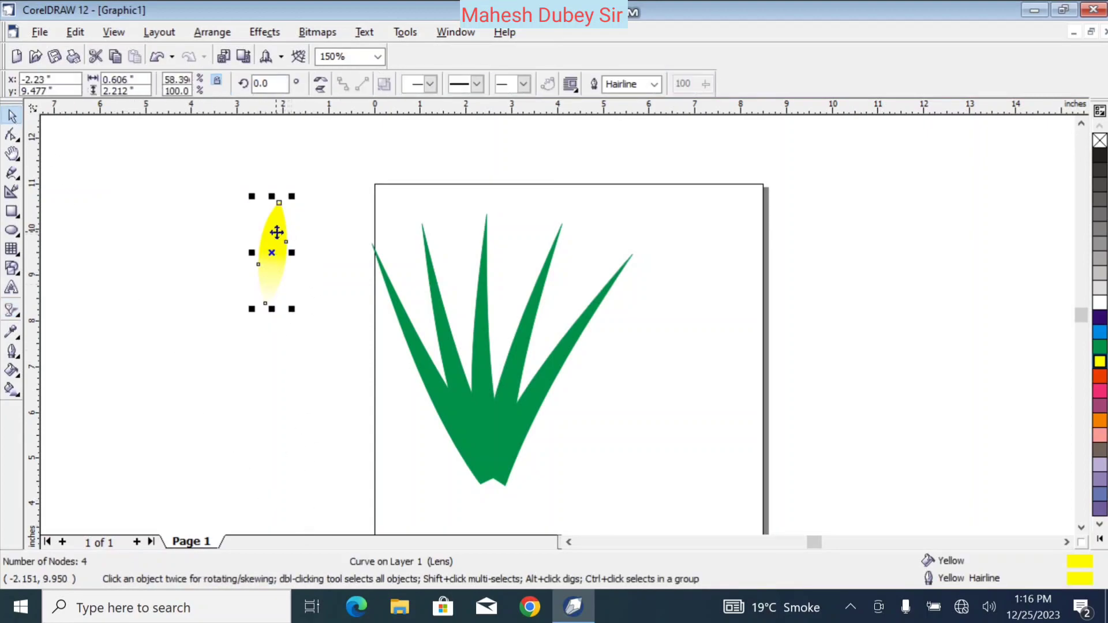
{"action": "left_click", "coordinate": [277, 233]}
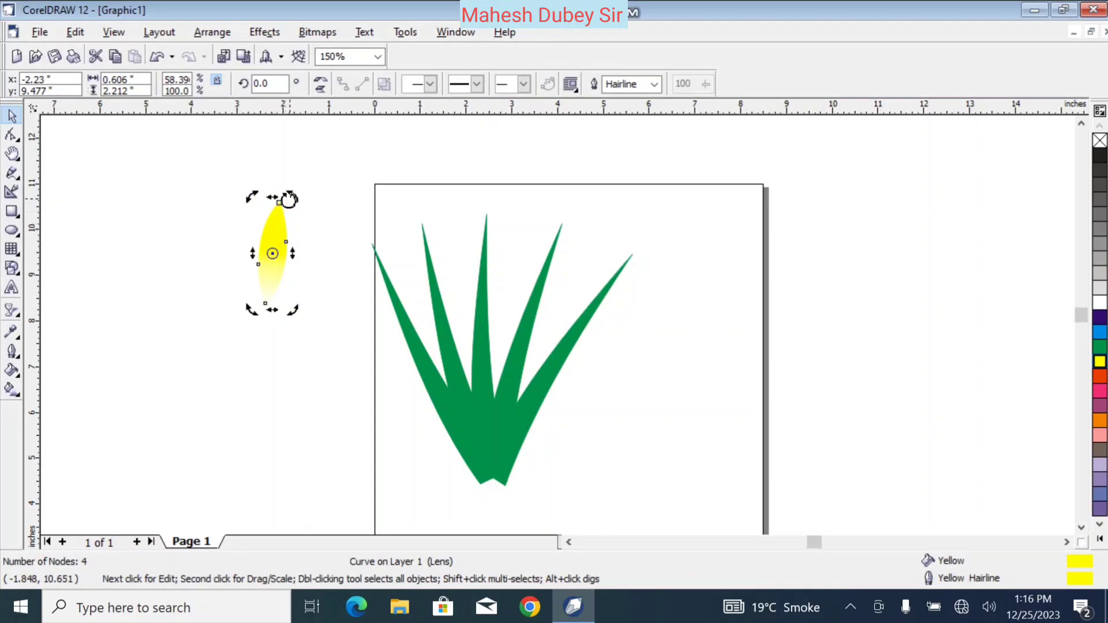
{"action": "left_click_drag", "start_coordinate": [273, 254], "coordinate": [269, 300]}
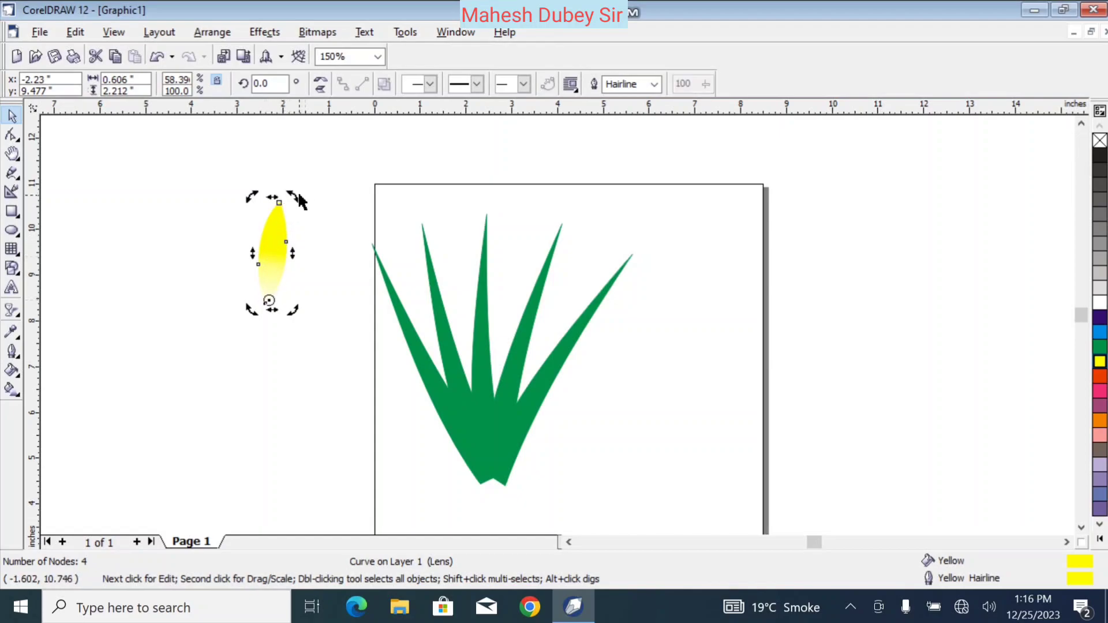
{"action": "left_click_drag", "start_coordinate": [294, 195], "coordinate": [330, 210]}
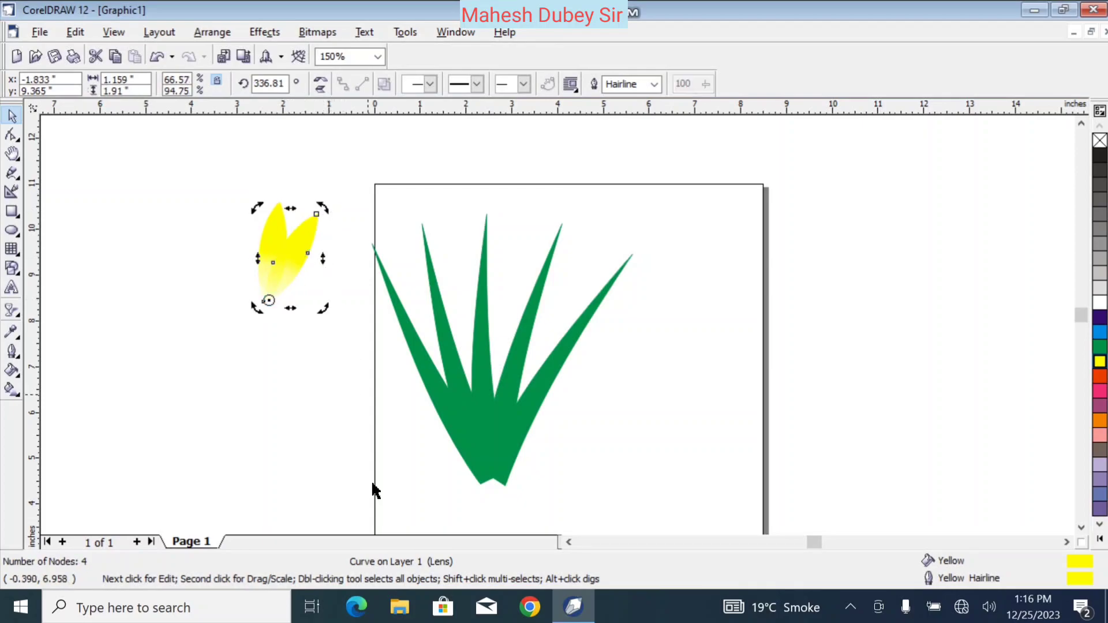
Repeat the rotated duplication around the same centre until the petals complete a full circular flower.
{"action": "key", "text": "ctrl+r"}
{"action": "key", "text": "ctrl+r"}
{"action": "key", "text": "ctrl+r"}
{"action": "key", "text": "ctrl+r"}
{"action": "key", "text": "ctrl+r"}
{"action": "key", "text": "ctrl+r"}
{"action": "key", "text": "ctrl+r"}
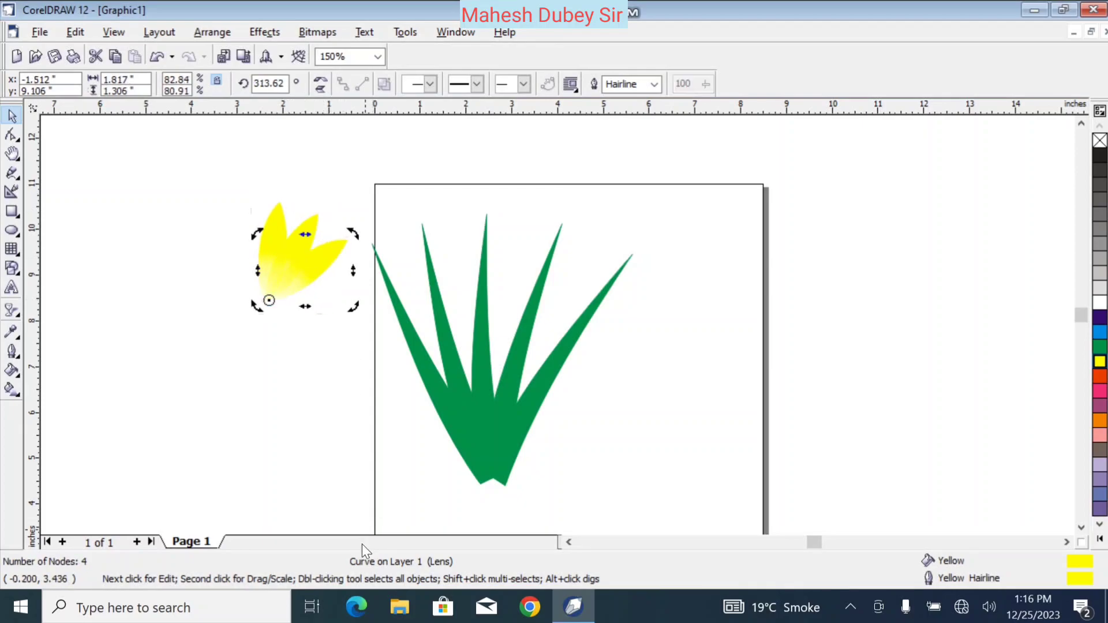
{"action": "key", "text": "ctrl+r"}
{"action": "key", "text": "ctrl+r"}
{"action": "key", "text": "ctrl+r"}
{"action": "key", "text": "ctrl+r"}
{"action": "key", "text": "ctrl+r"}
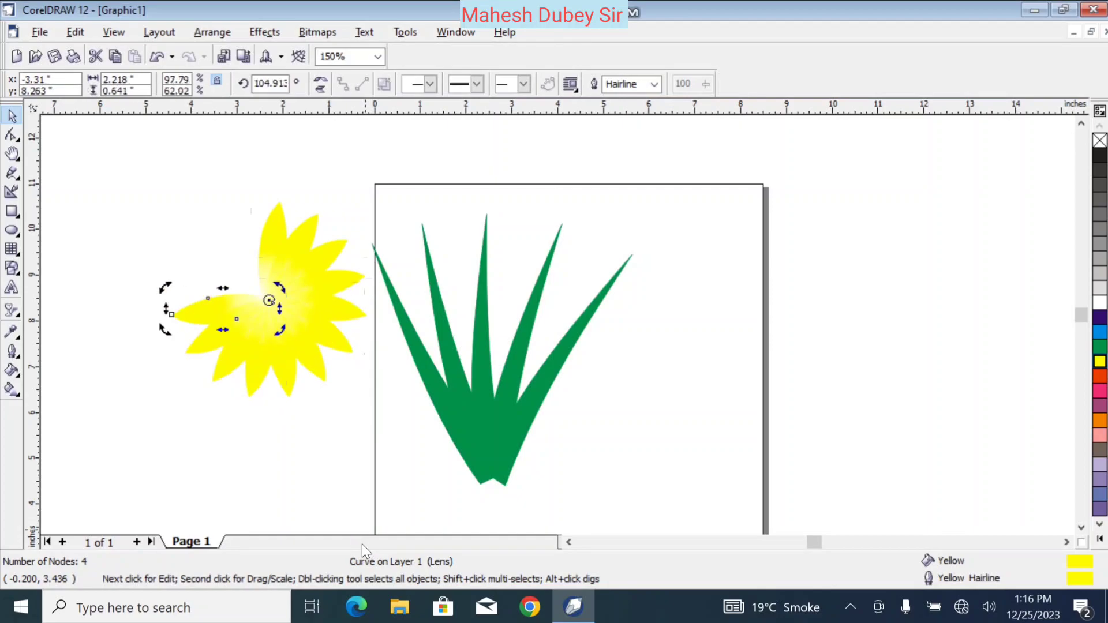
{"action": "key", "text": "Tab"}
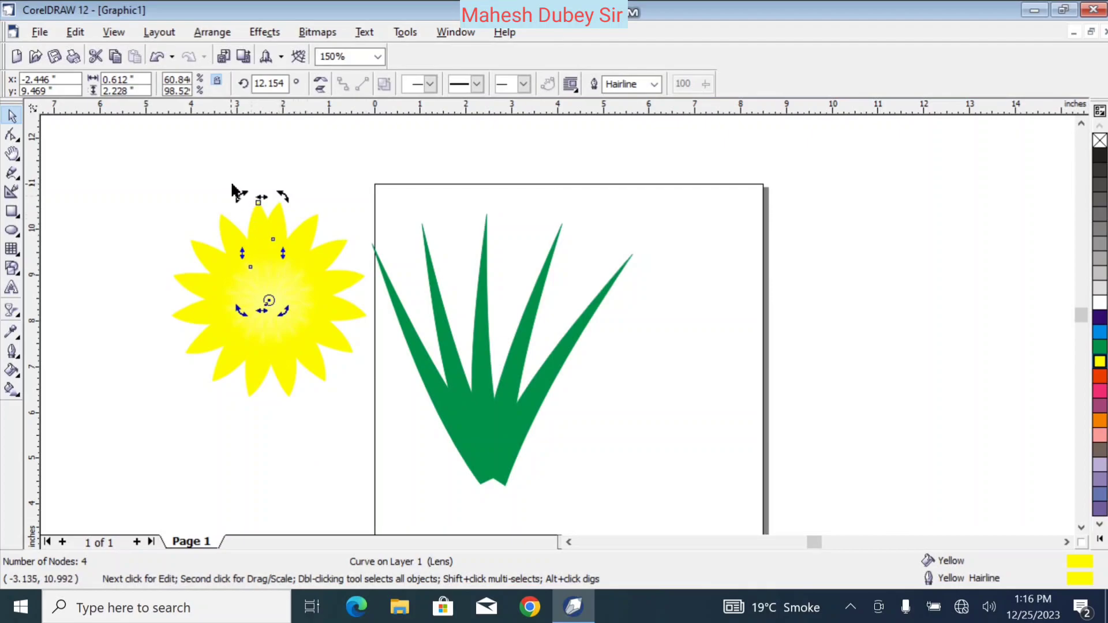
Rotate the last petal copy to about 17.3° to even out the gap between the petals.
{"action": "left_click_drag", "start_coordinate": [239, 197], "coordinate": [230, 198]}
{"action": "left_click", "coordinate": [339, 163]}
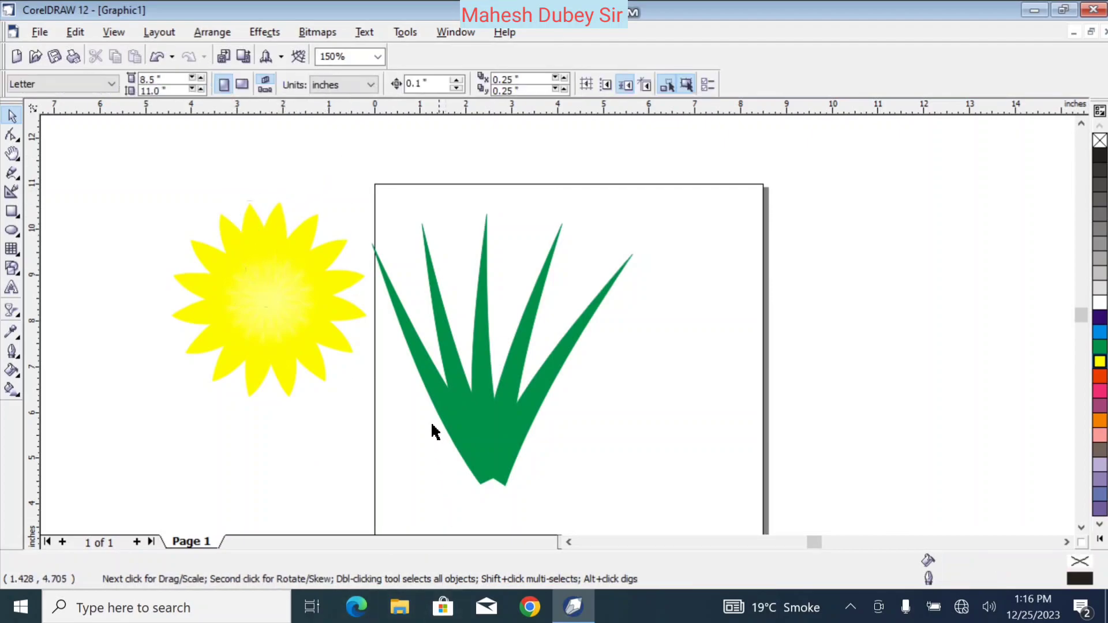
{"action": "left_click", "coordinate": [262, 270]}
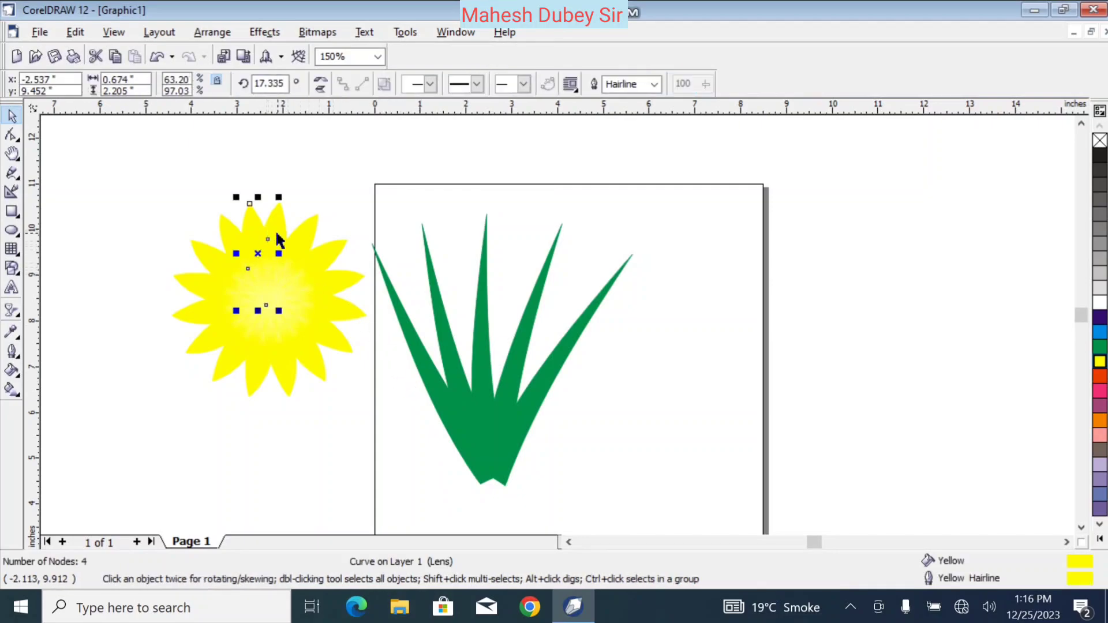
{"action": "double_click", "coordinate": [278, 240]}
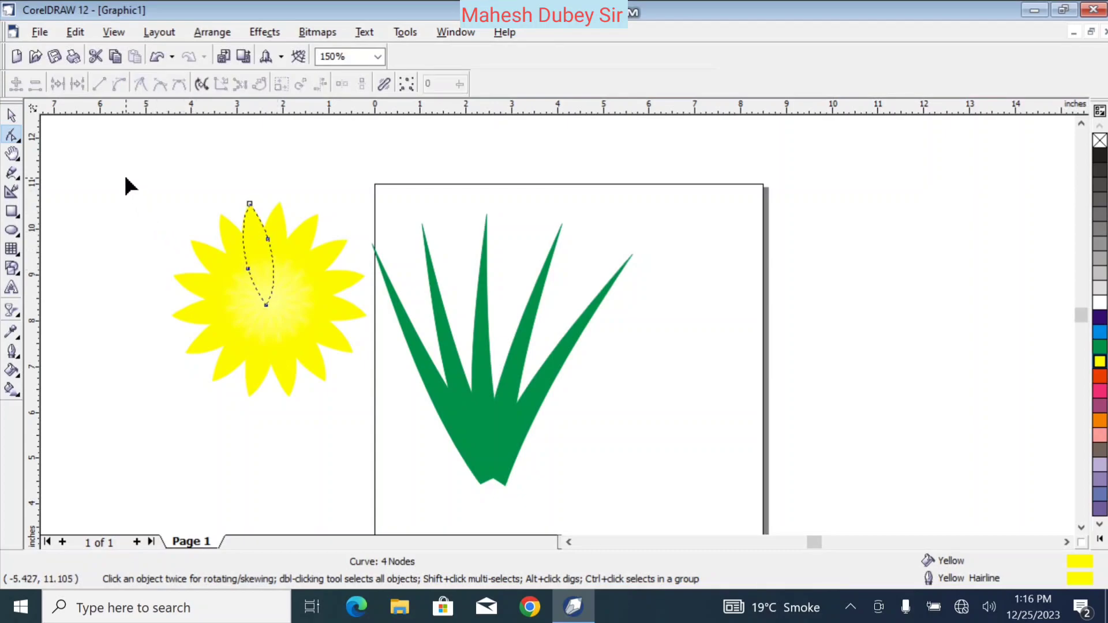
{"action": "left_click", "coordinate": [12, 116]}
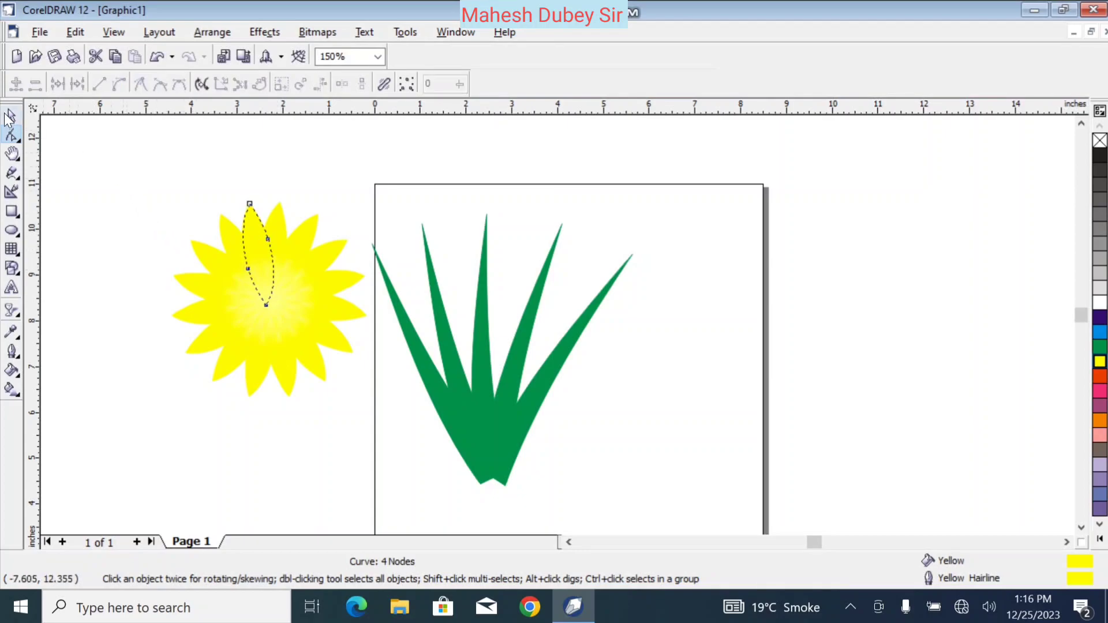
Select all the flower's petals and give them a Red outline.
{"action": "left_click", "coordinate": [145, 176]}
{"action": "left_click_drag", "start_coordinate": [121, 195], "coordinate": [371, 440]}
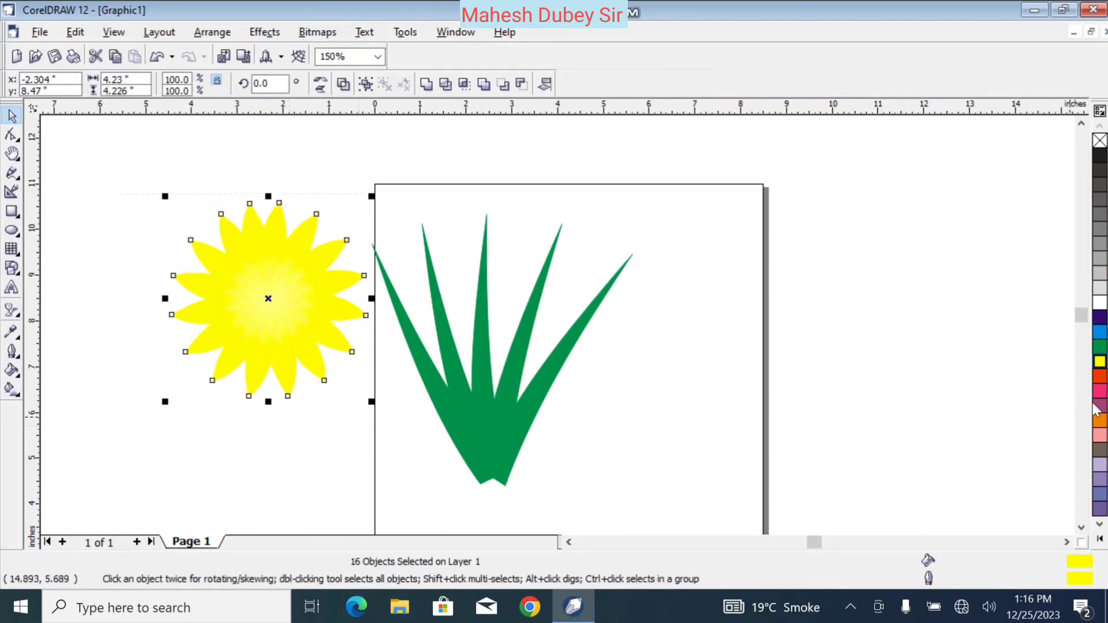
{"action": "right_click", "coordinate": [1098, 378]}
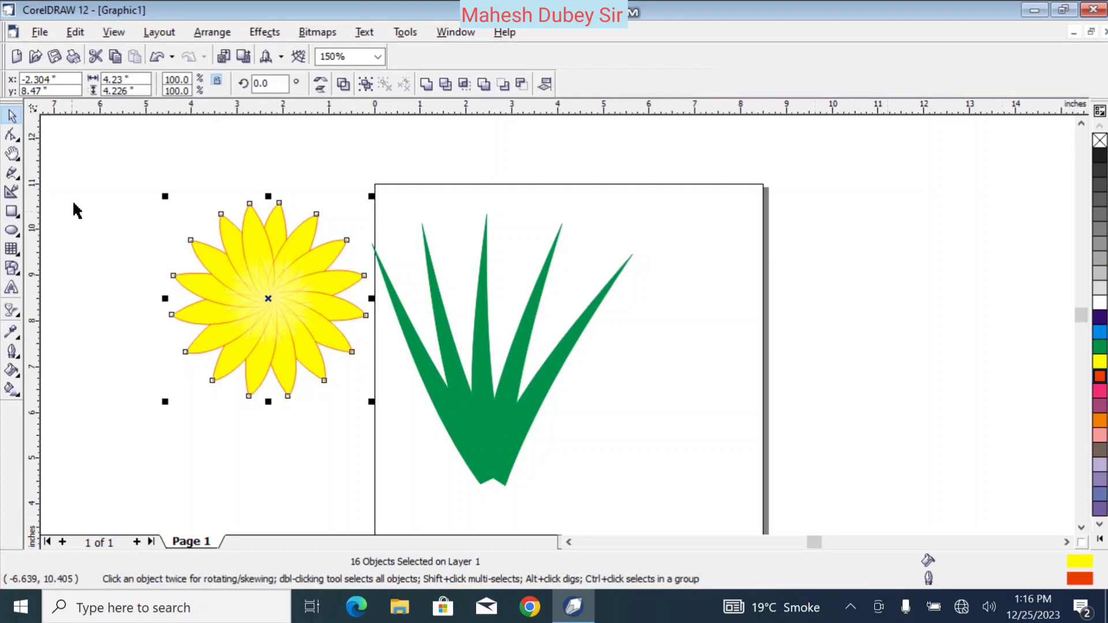
Try pink, white and green outlines on the petals, and restore the Red outline.
{"action": "left_click", "coordinate": [94, 187]}
{"action": "left_click_drag", "start_coordinate": [92, 166], "coordinate": [365, 444]}
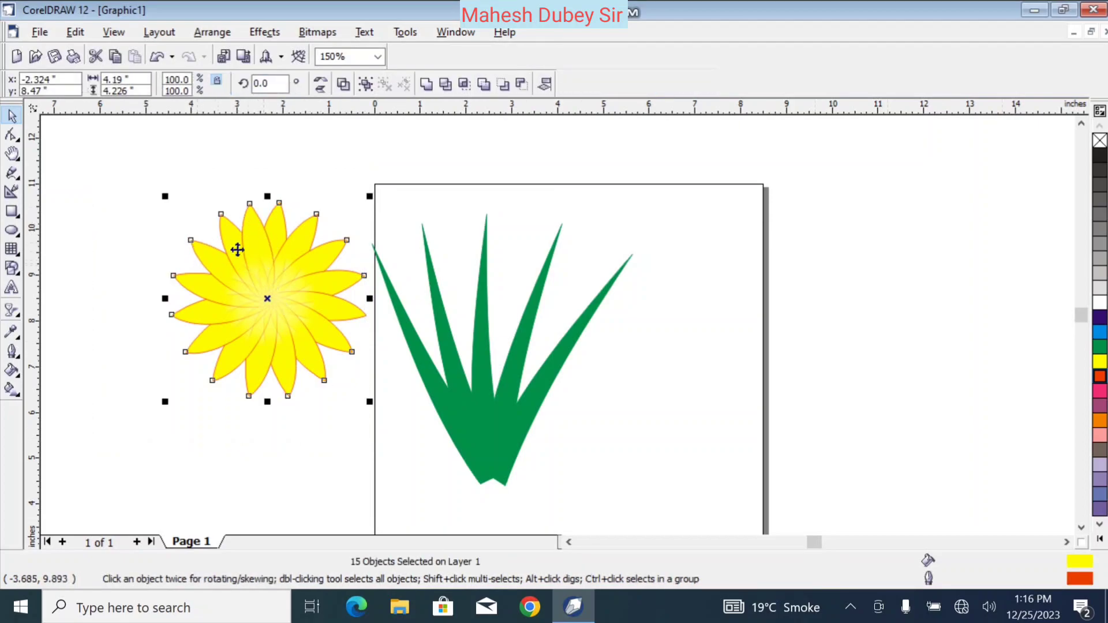
{"action": "right_click", "coordinate": [1098, 395]}
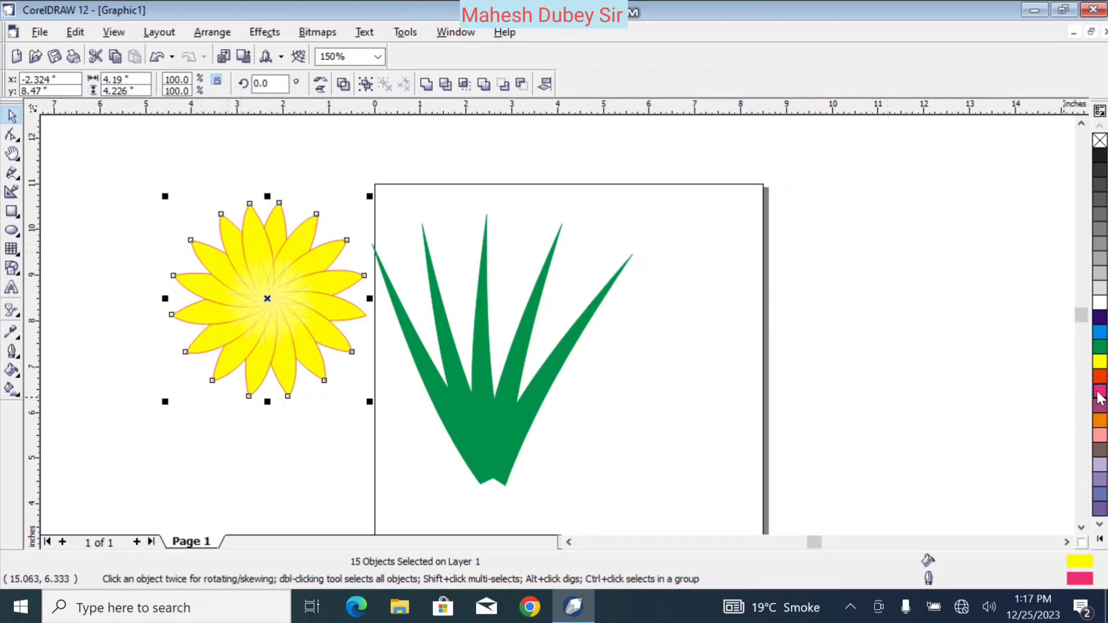
{"action": "right_click", "coordinate": [1099, 303]}
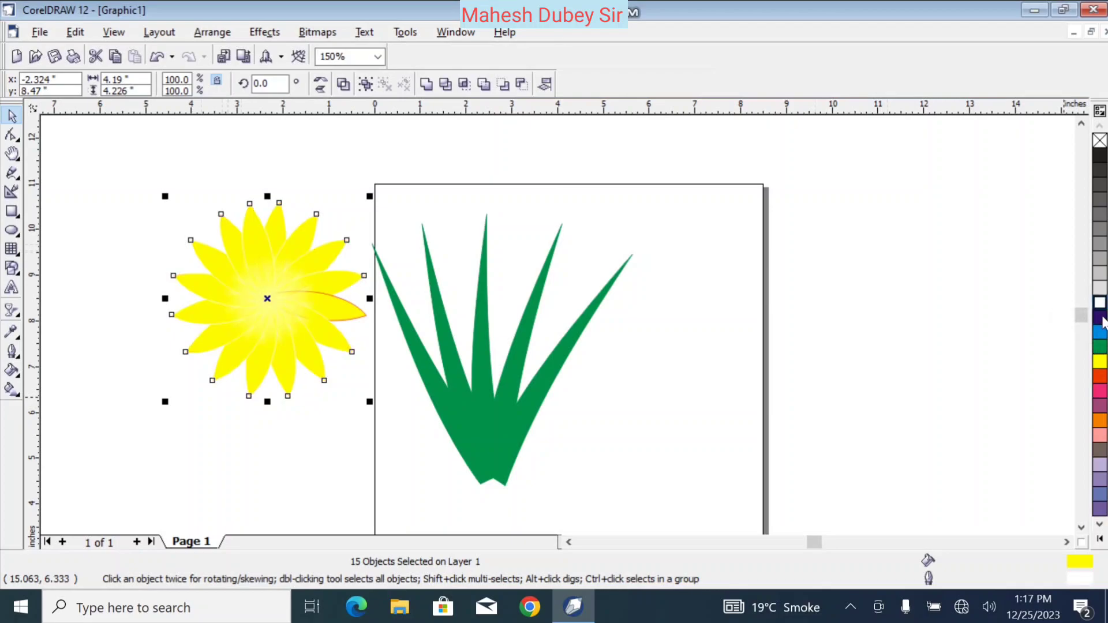
{"action": "right_click", "coordinate": [1099, 346]}
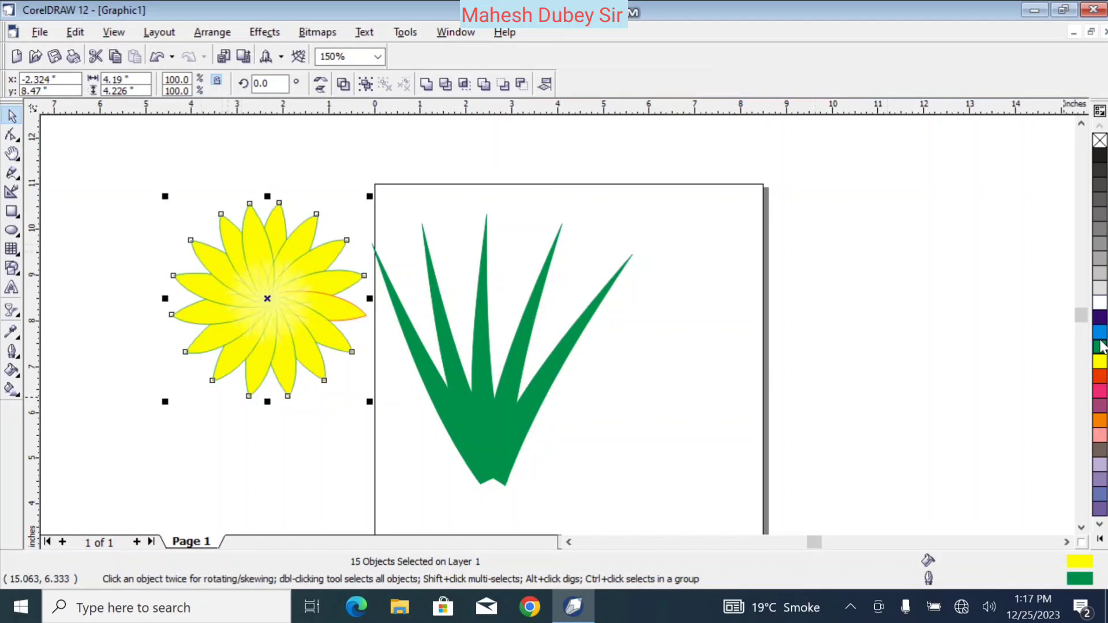
{"action": "right_click", "coordinate": [1100, 378]}
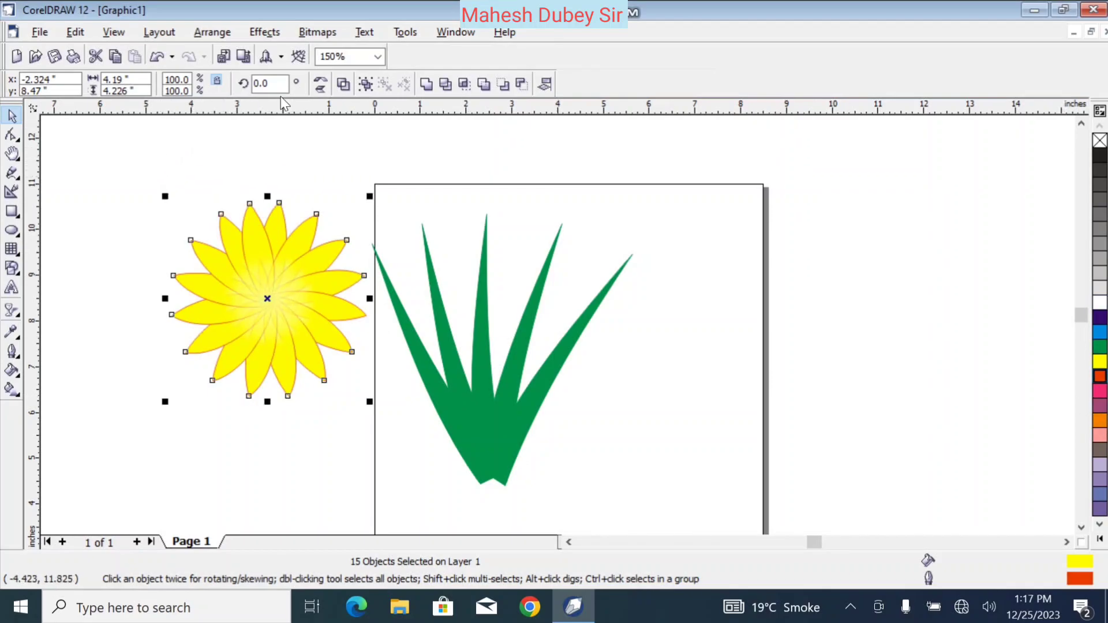
Group the selected petals, try scaling the group down to about 51%, and undo the scaling.
{"action": "left_click", "coordinate": [213, 32]}
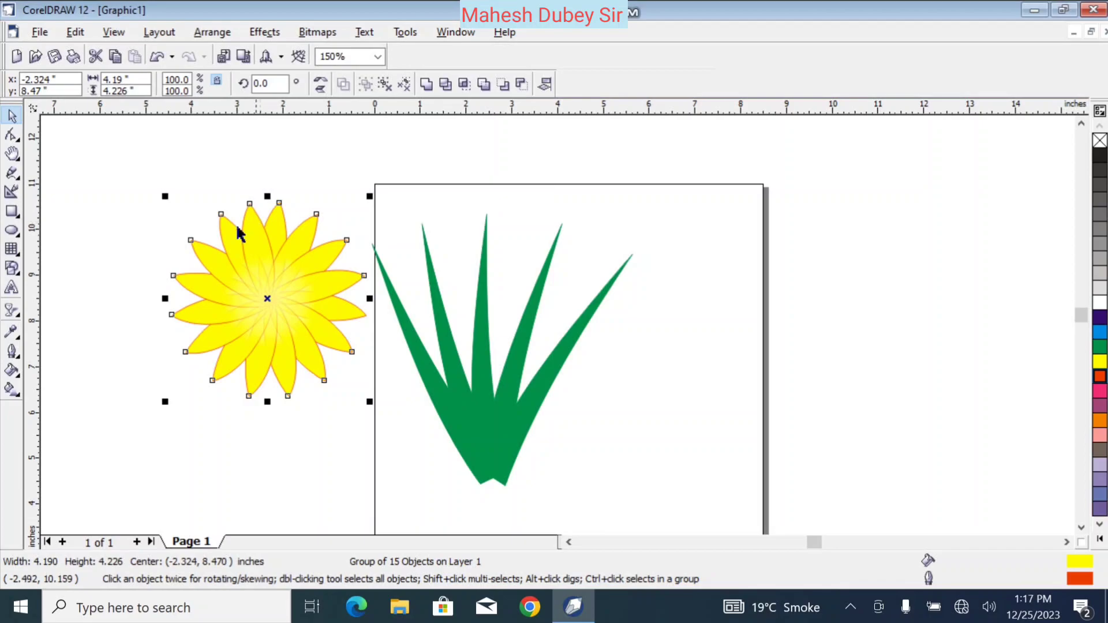
{"action": "left_click_drag", "start_coordinate": [165, 196], "coordinate": [274, 319]}
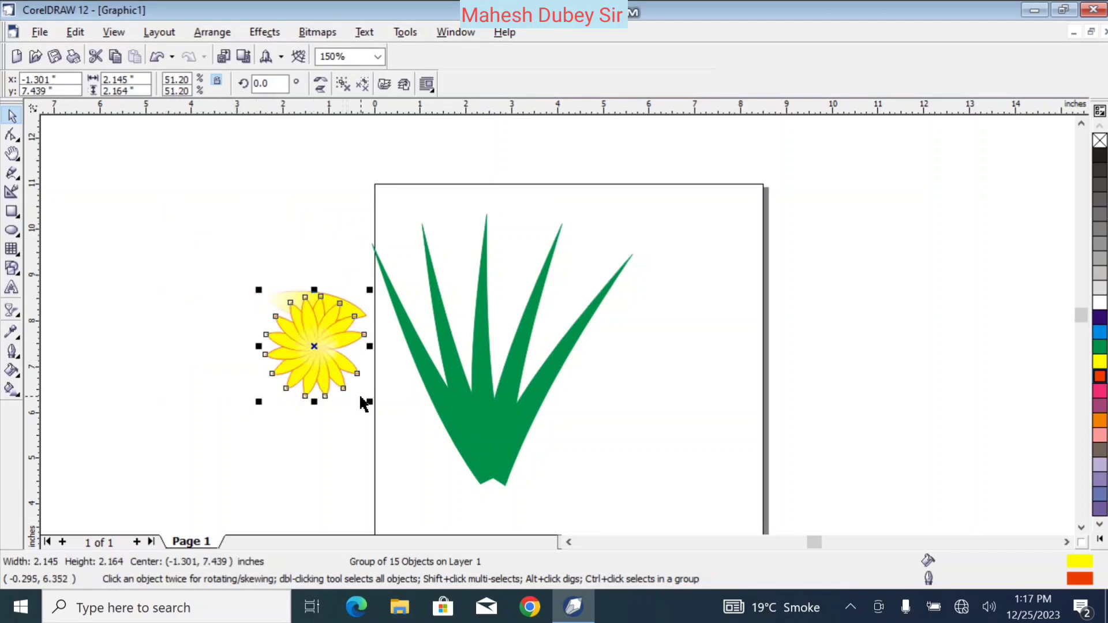
{"action": "key", "text": "ctrl+z"}
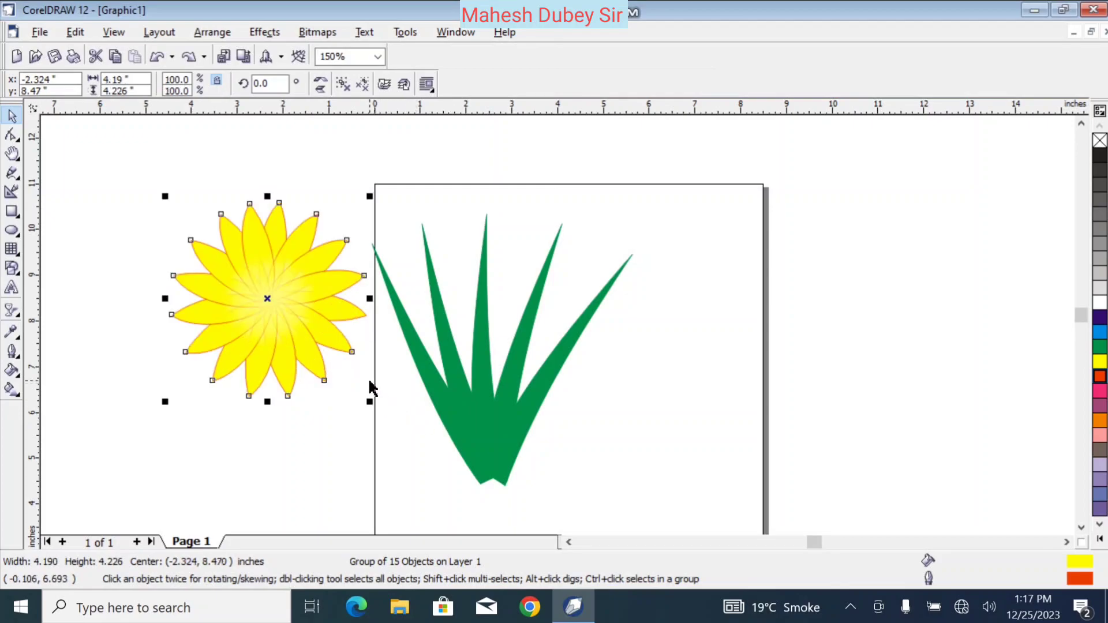
Move the petal group away from the leaves and refit the loose petal into it, centred at about (-2.41, 8.68) inches.
{"action": "left_click", "coordinate": [332, 444]}
{"action": "left_click_drag", "start_coordinate": [366, 174], "coordinate": [125, 469]}
{"action": "left_click_drag", "start_coordinate": [267, 304], "coordinate": [215, 288]}
{"action": "left_click_drag", "start_coordinate": [340, 313], "coordinate": [289, 300]}
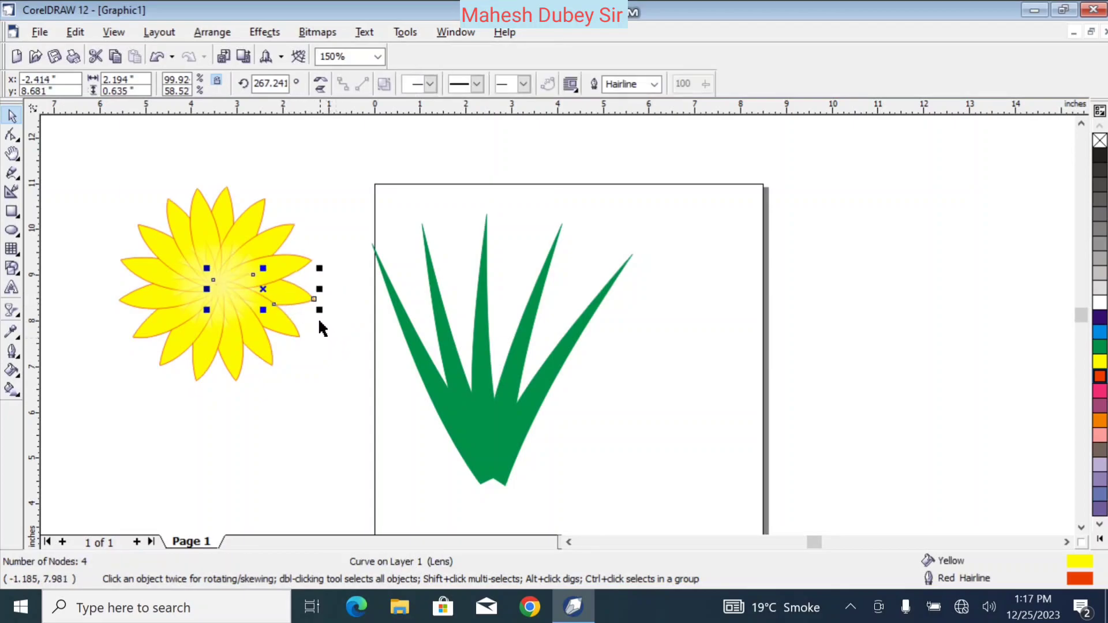
Group the loose petal together with the petal group.
{"action": "left_click", "coordinate": [339, 383]}
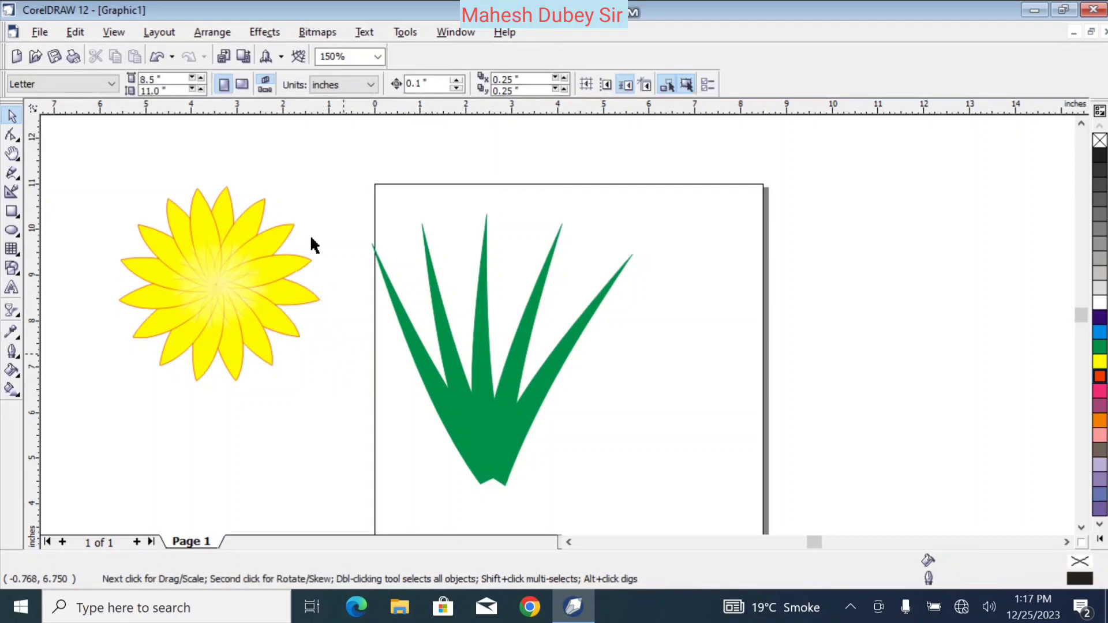
{"action": "left_click_drag", "start_coordinate": [339, 285], "coordinate": [85, 397]}
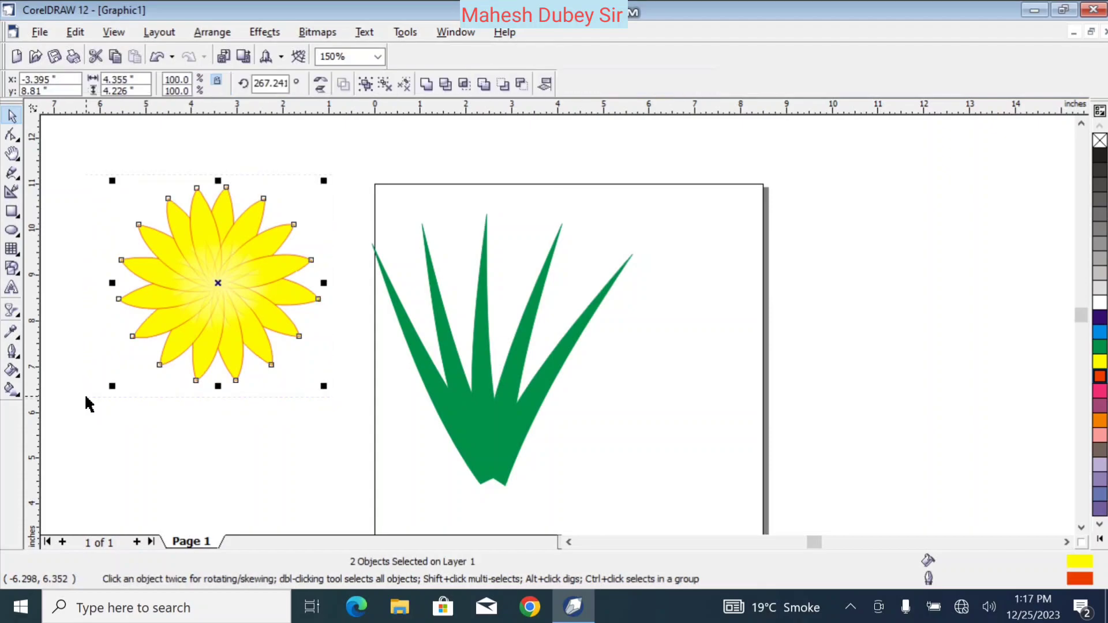
{"action": "key", "text": "ctrl+g"}
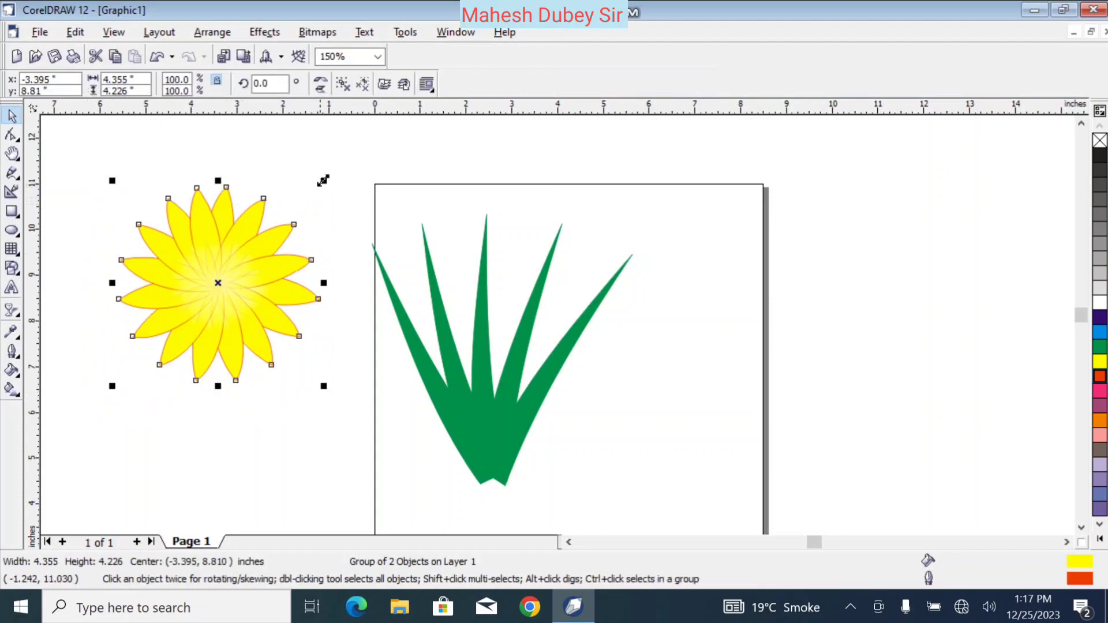
Shrink the flower to about 1.86 by 1.81 inches and place it on the leftmost leaf's tip, centred at about (-0.02, 9.65) inches.
{"action": "left_click_drag", "start_coordinate": [324, 180], "coordinate": [242, 255]}
{"action": "left_click_drag", "start_coordinate": [195, 305], "coordinate": [322, 207]}
{"action": "left_click_drag", "start_coordinate": [365, 163], "coordinate": [372, 234]}
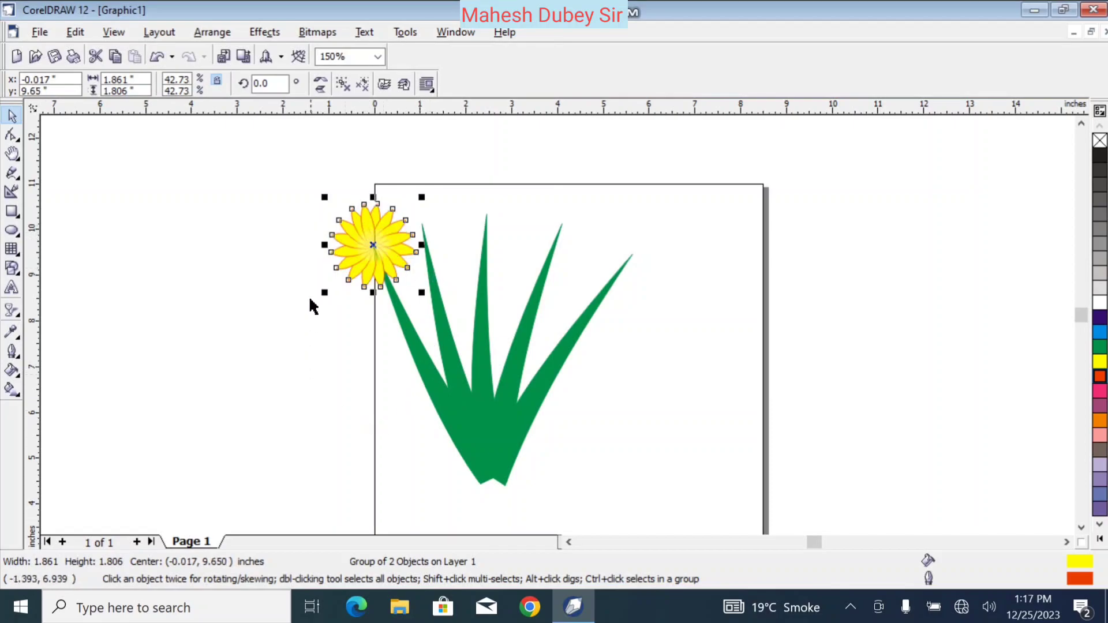
Enlarge the second leaf from the left slightly, to about 1.88 by 5.71 inches.
{"action": "left_click", "coordinate": [426, 259]}
{"action": "left_click_drag", "start_coordinate": [417, 216], "coordinate": [416, 159]}
{"action": "left_click", "coordinate": [666, 339]}
{"action": "left_click", "coordinate": [423, 227]}
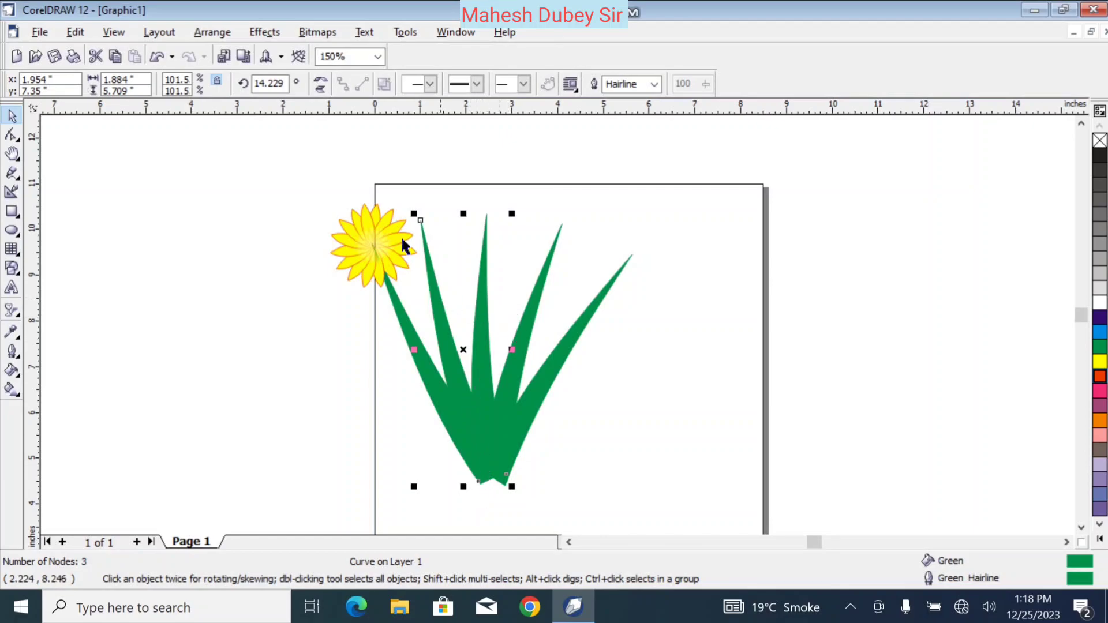
{"action": "left_click", "coordinate": [603, 292]}
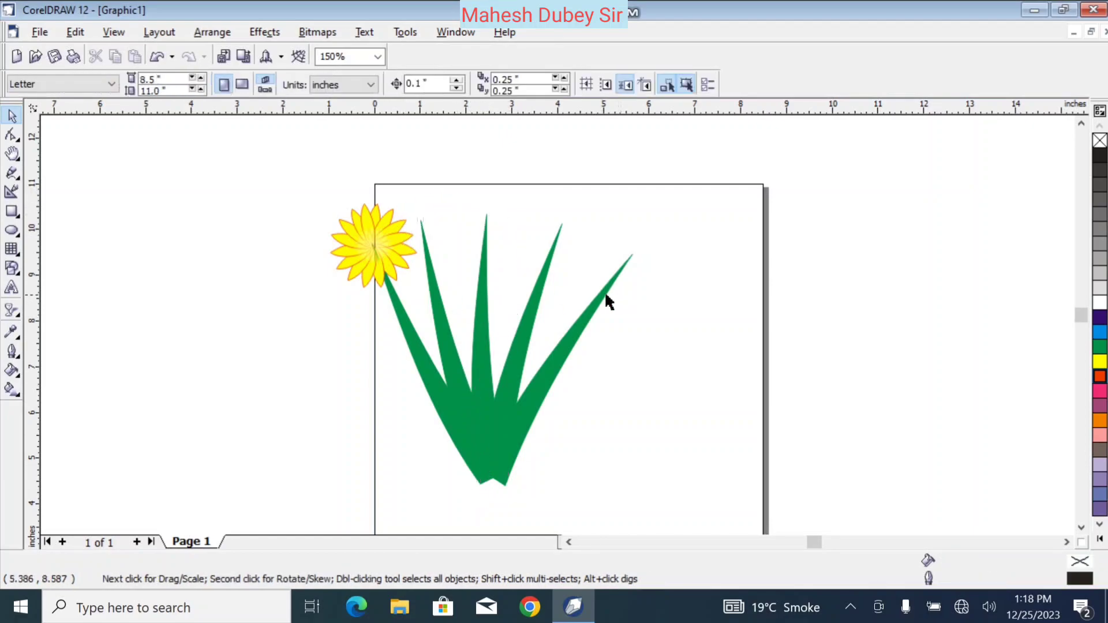
Enlarge the fourth leaf from the left to about 2.14 by 6.70 inches, extending its tip above the page.
{"action": "left_click", "coordinate": [600, 295]}
{"action": "left_click", "coordinate": [553, 234]}
{"action": "left_click", "coordinate": [557, 229]}
{"action": "left_click_drag", "start_coordinate": [566, 216], "coordinate": [607, 171]}
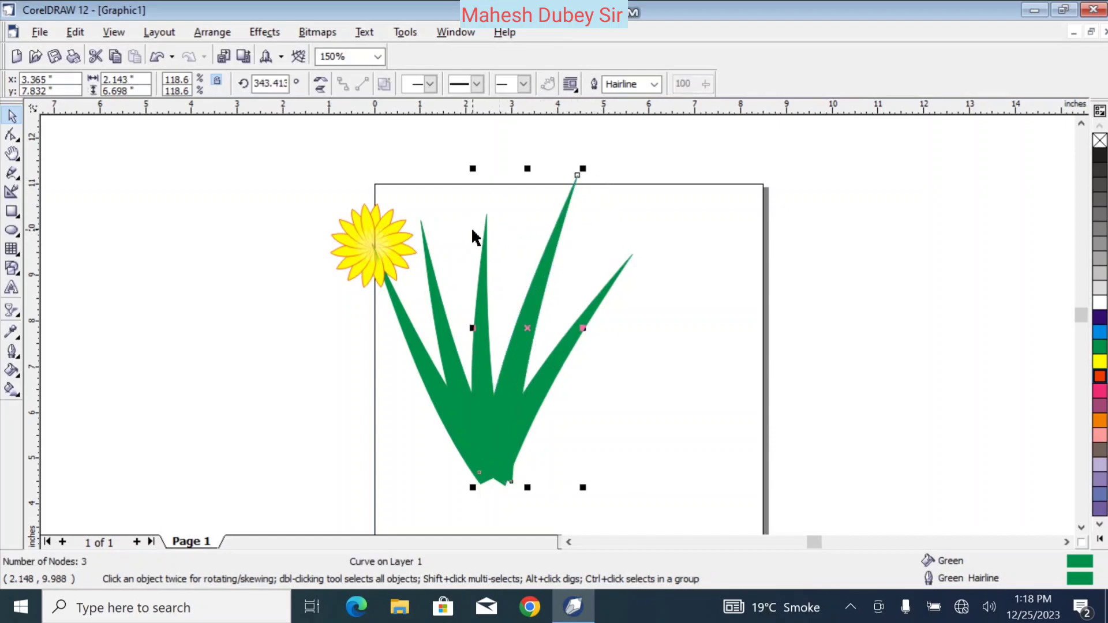
Enlarge the second leaf from the left so its tip extends just above the page's top edge.
{"action": "left_click", "coordinate": [426, 240]}
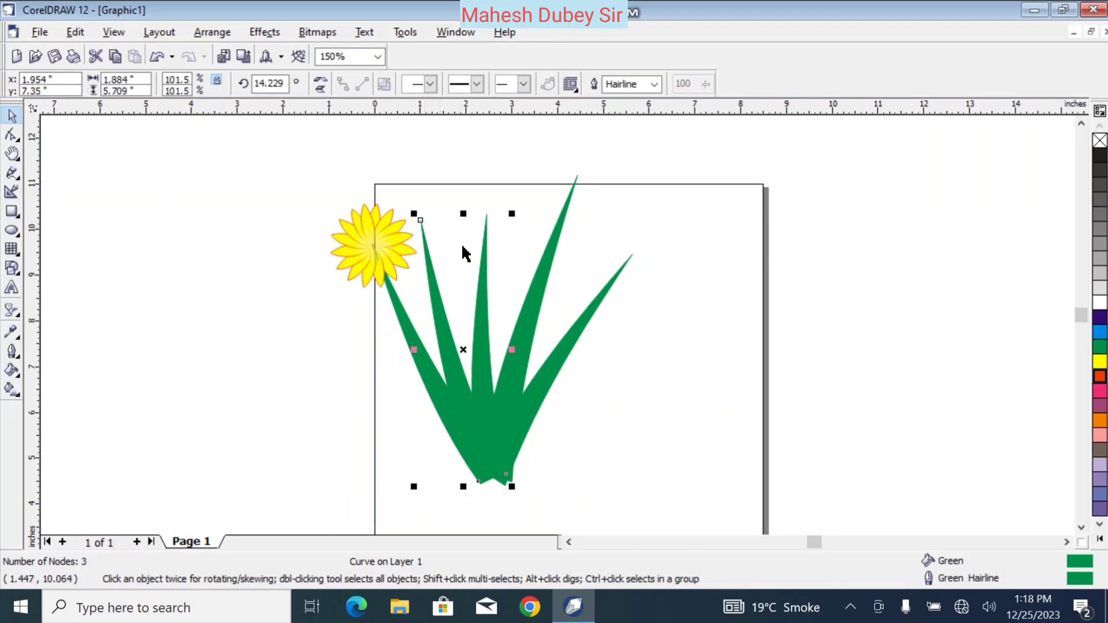
{"action": "left_click_drag", "start_coordinate": [413, 213], "coordinate": [400, 195]}
{"action": "left_click", "coordinate": [674, 246]}
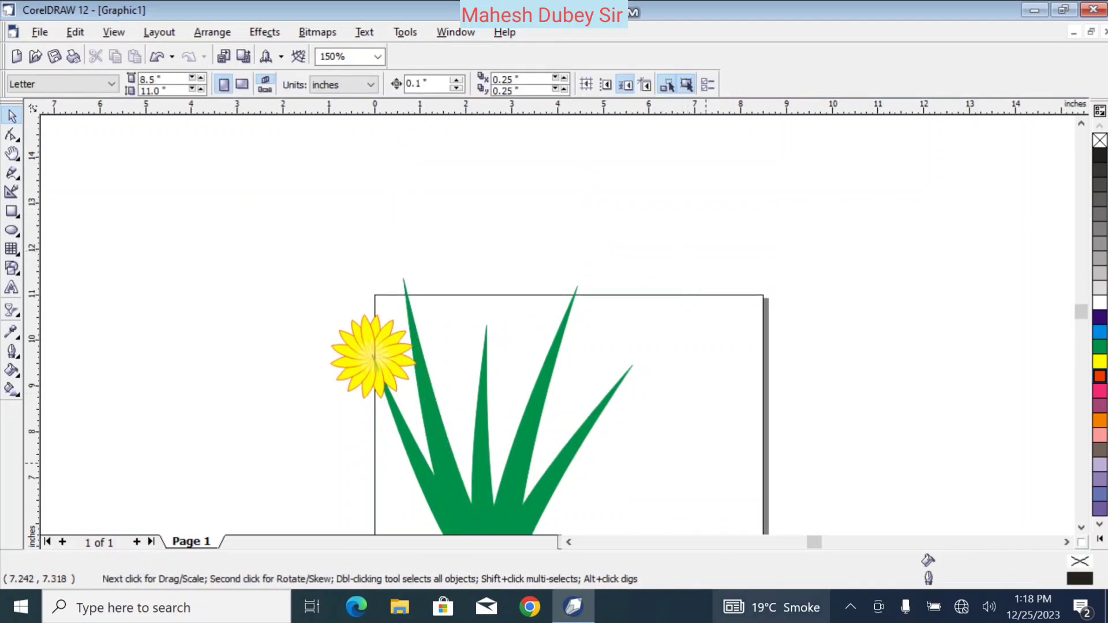
Copy the flower onto the tip of the second leaf from the left and duplicate it onto the middle leaf's tip, centred at about (2.59, 10.36) inches.
{"action": "left_click", "coordinate": [374, 353]}
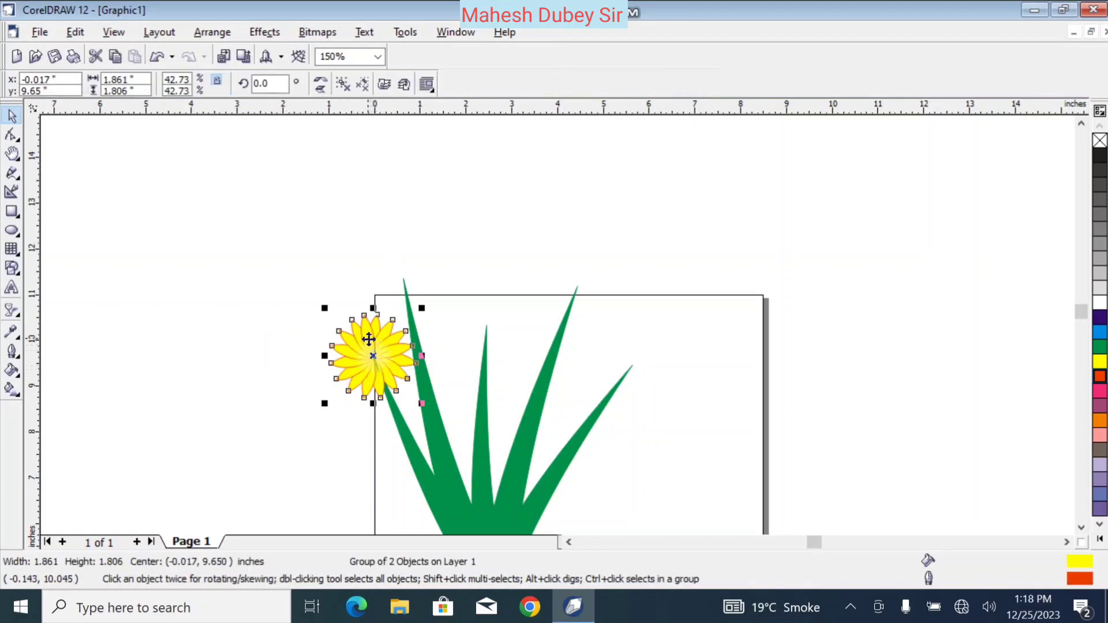
{"action": "left_click_drag", "start_coordinate": [368, 338], "coordinate": [413, 271]}
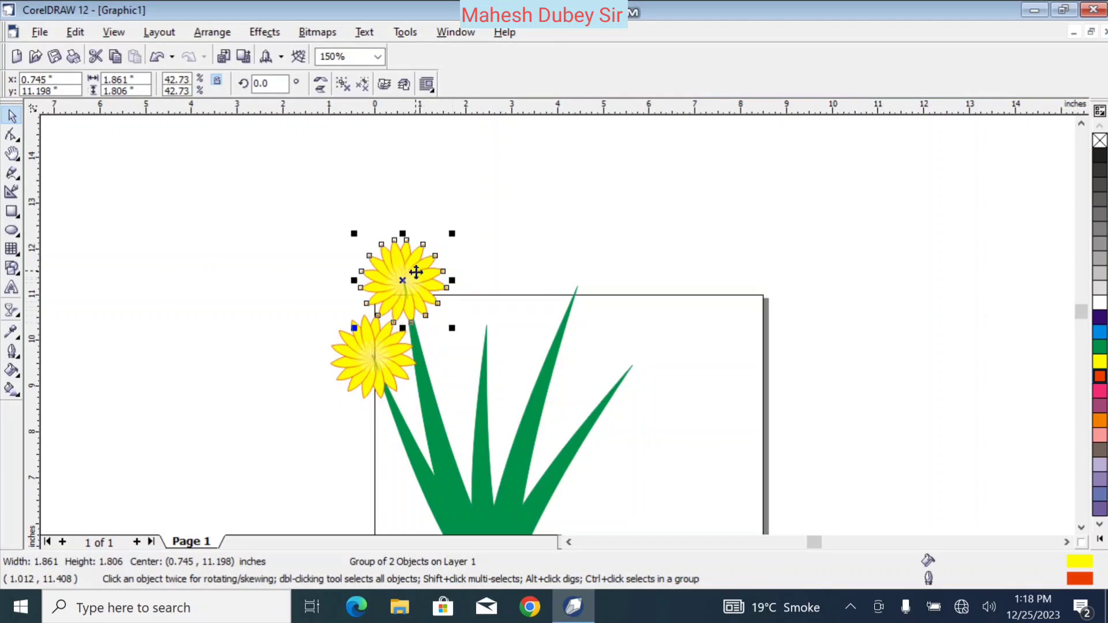
{"action": "key", "text": "ctrl+d"}
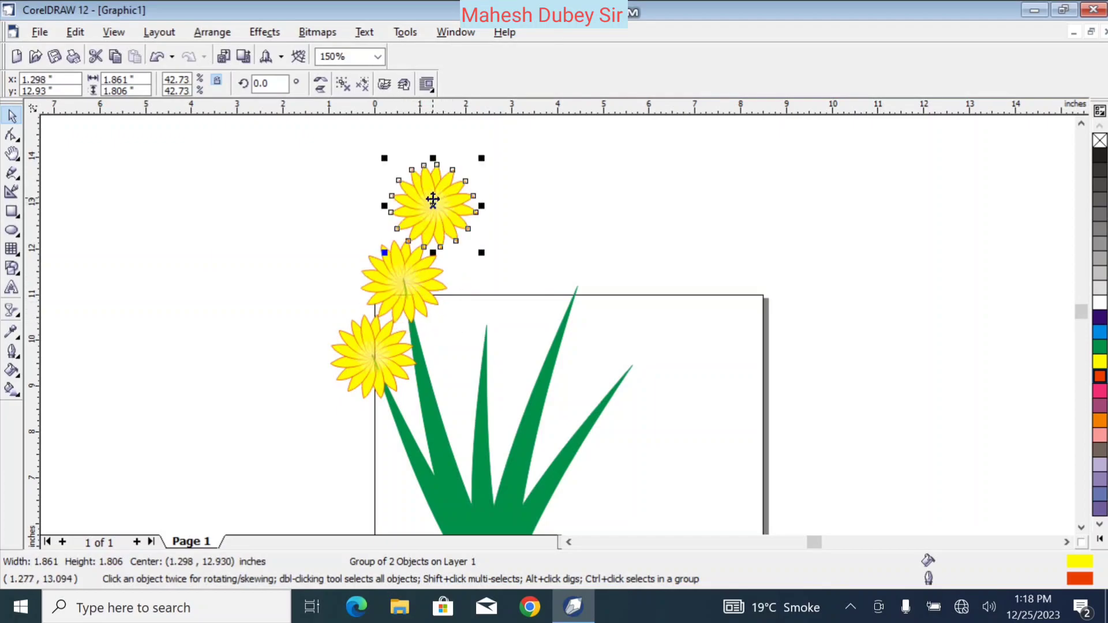
{"action": "left_click_drag", "start_coordinate": [492, 319], "coordinate": [492, 317]}
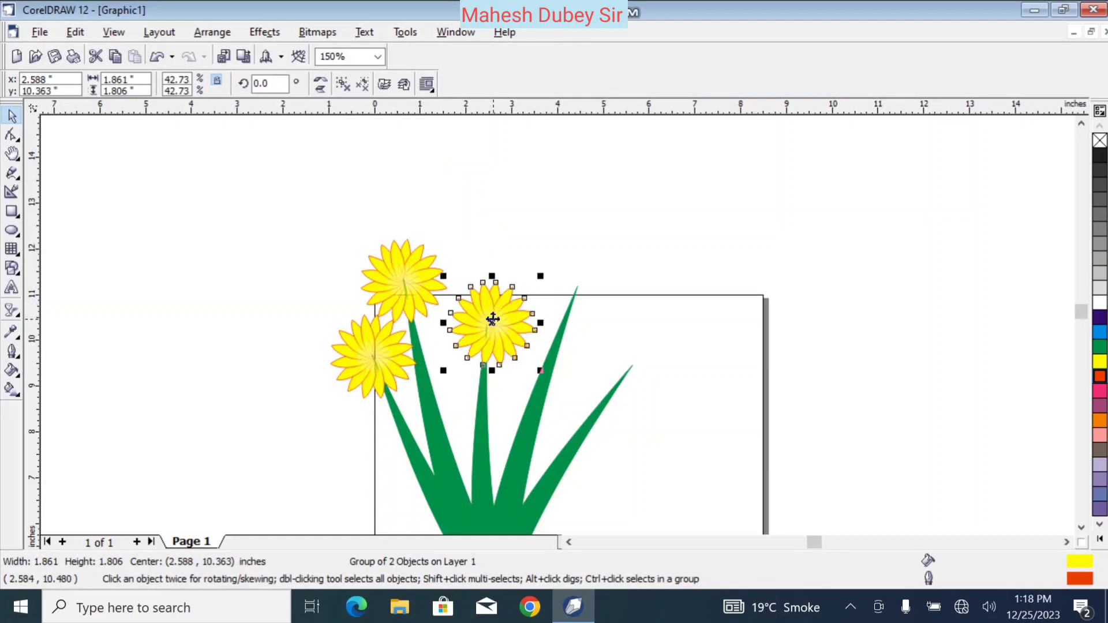
Duplicate the flower twice more, placing one copy on the fourth leaf's tip and the other on the rightmost leaf's tip.
{"action": "key", "text": "ctrl+d"}
{"action": "left_click_drag", "start_coordinate": [603, 368], "coordinate": [598, 298]}
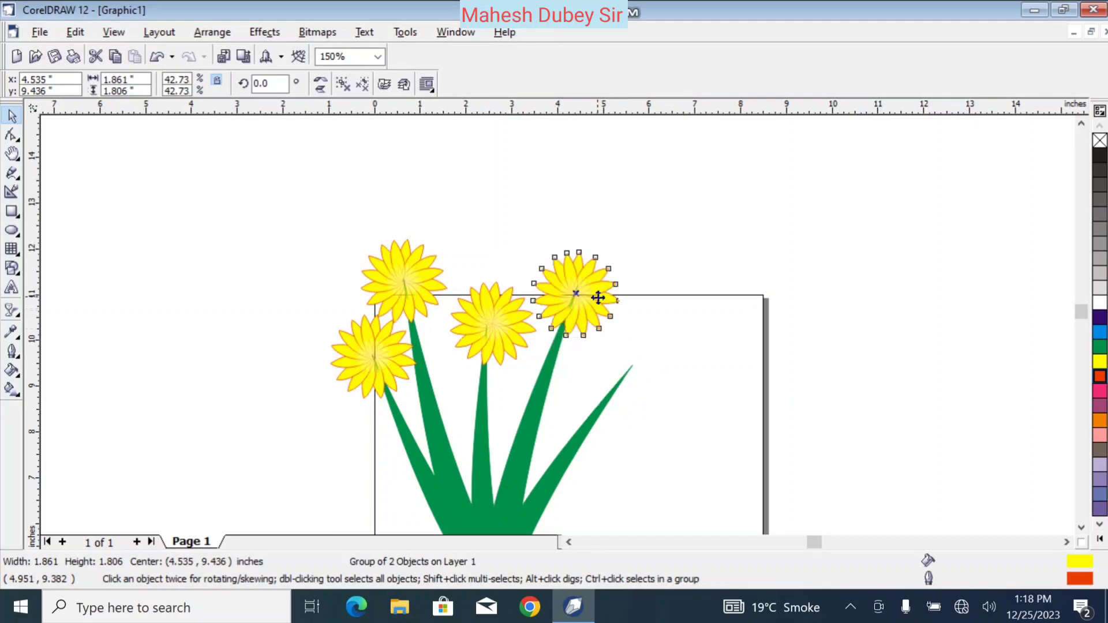
{"action": "key", "text": "ctrl+d"}
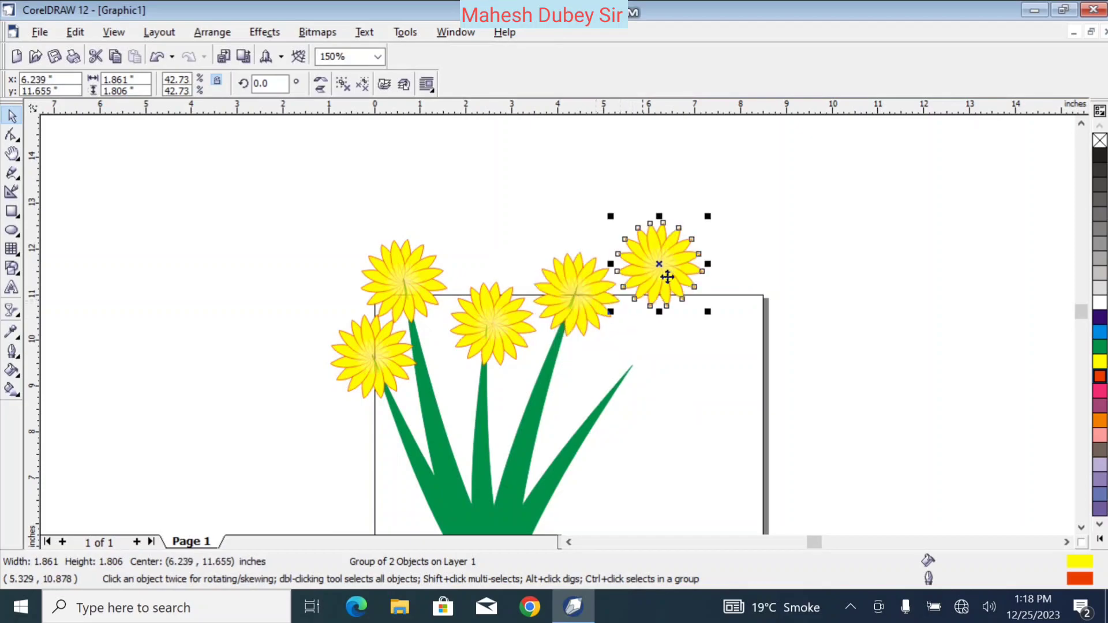
{"action": "left_click_drag", "start_coordinate": [673, 267], "coordinate": [646, 373]}
{"action": "left_click", "coordinate": [723, 373]}
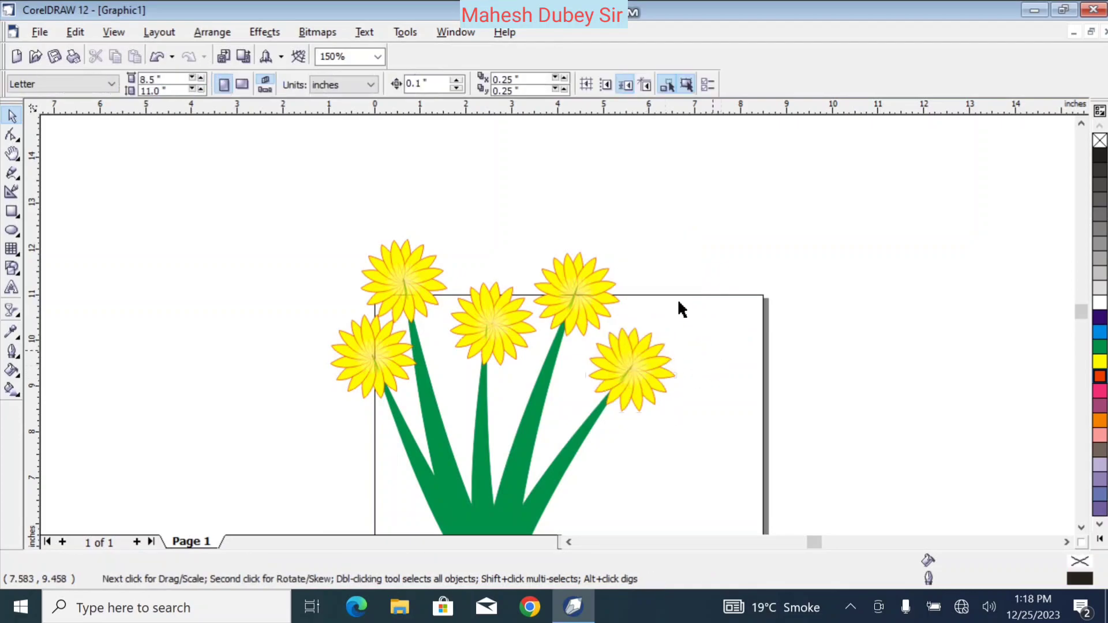
Group all five flowers and five leaves into a single plant object.
{"action": "scroll", "coordinate": [676, 299], "scroll_direction": "down", "scroll_amount": 3}
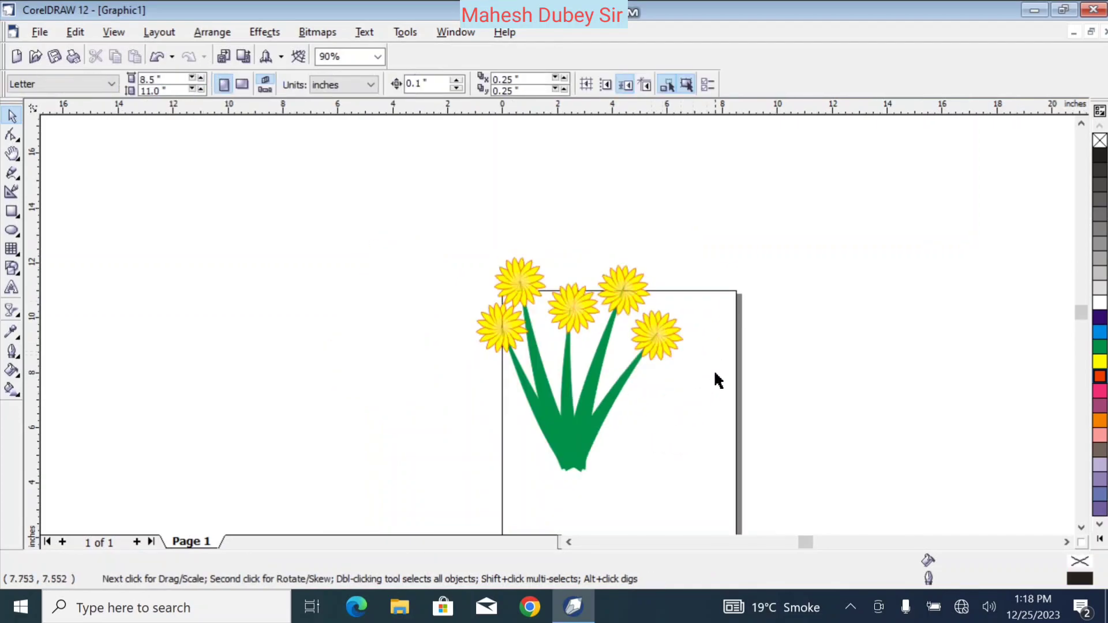
{"action": "scroll", "coordinate": [716, 379], "scroll_direction": "down", "scroll_amount": 1}
{"action": "scroll", "coordinate": [706, 398], "scroll_direction": "down", "scroll_amount": 1}
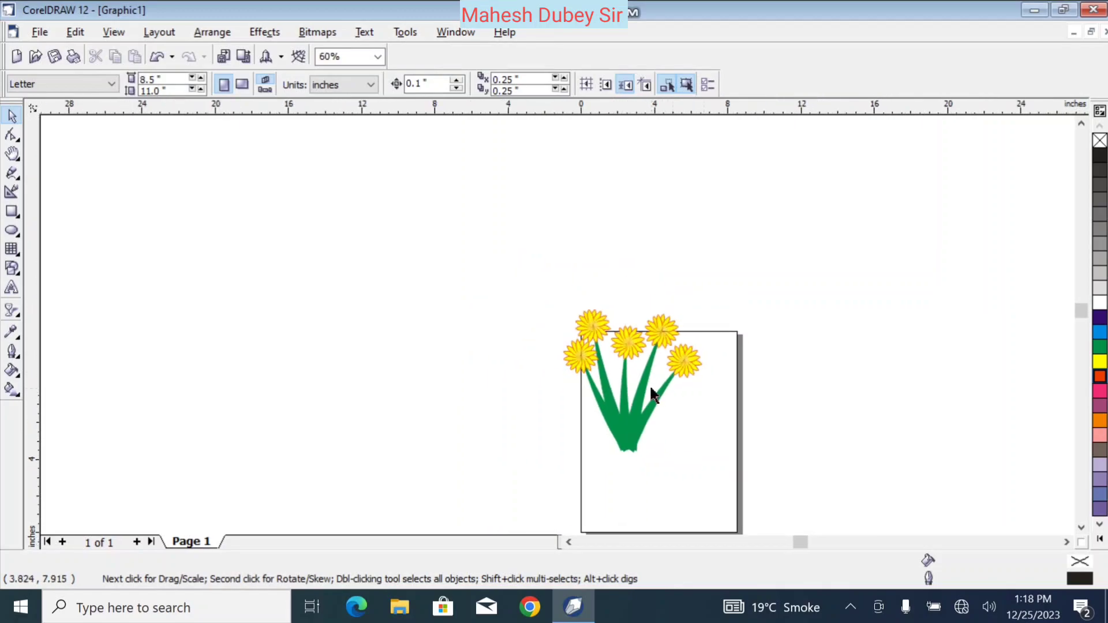
{"action": "scroll", "coordinate": [658, 393], "scroll_direction": "up", "scroll_amount": 1}
{"action": "scroll", "coordinate": [654, 396], "scroll_direction": "up", "scroll_amount": 2}
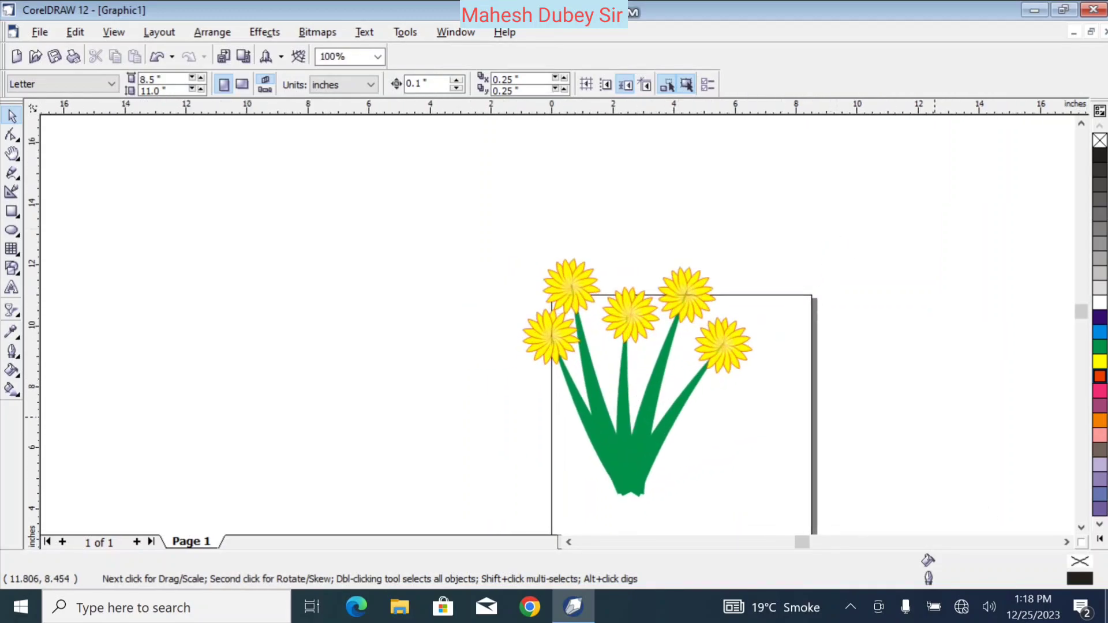
{"action": "scroll", "coordinate": [1079, 519], "scroll_direction": "down", "scroll_amount": 3}
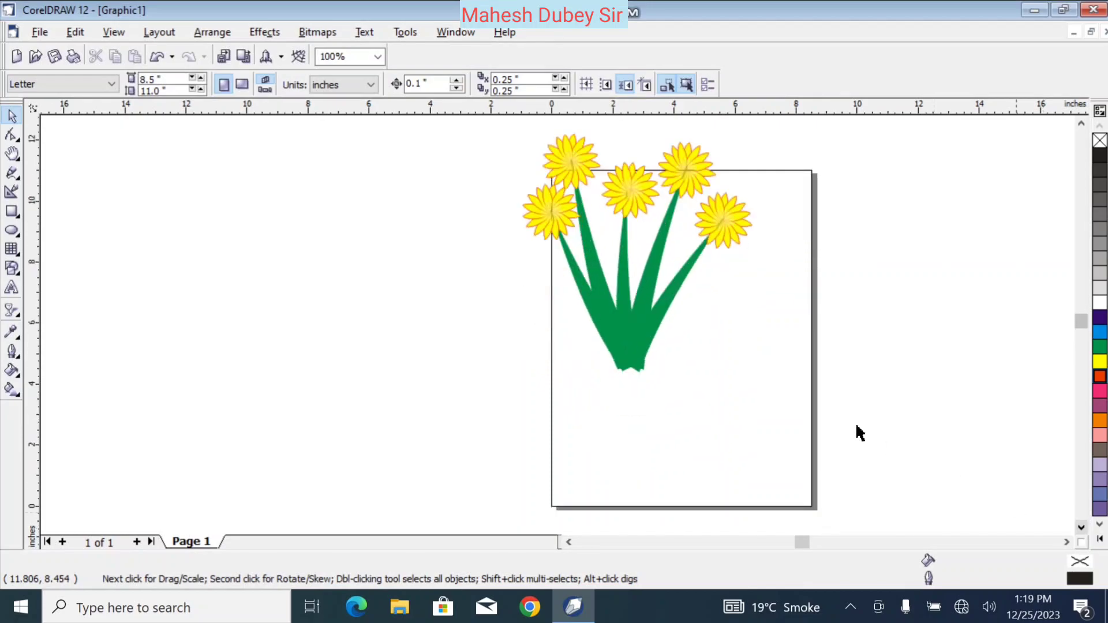
{"action": "left_click_drag", "start_coordinate": [496, 124], "coordinate": [789, 436]}
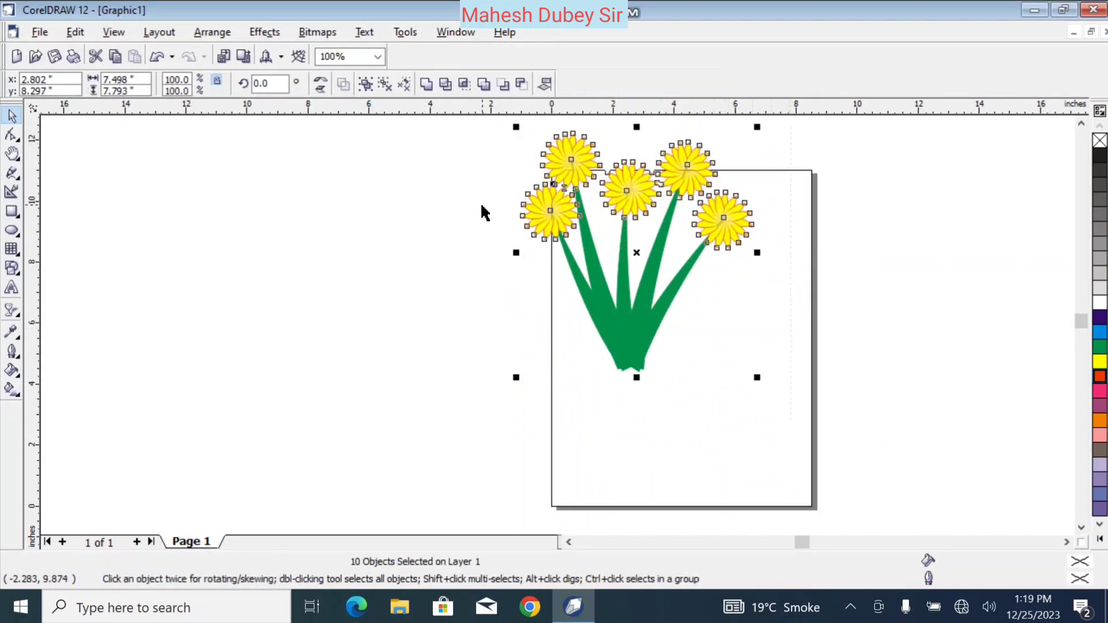
{"action": "key", "text": "ctrl+g"}
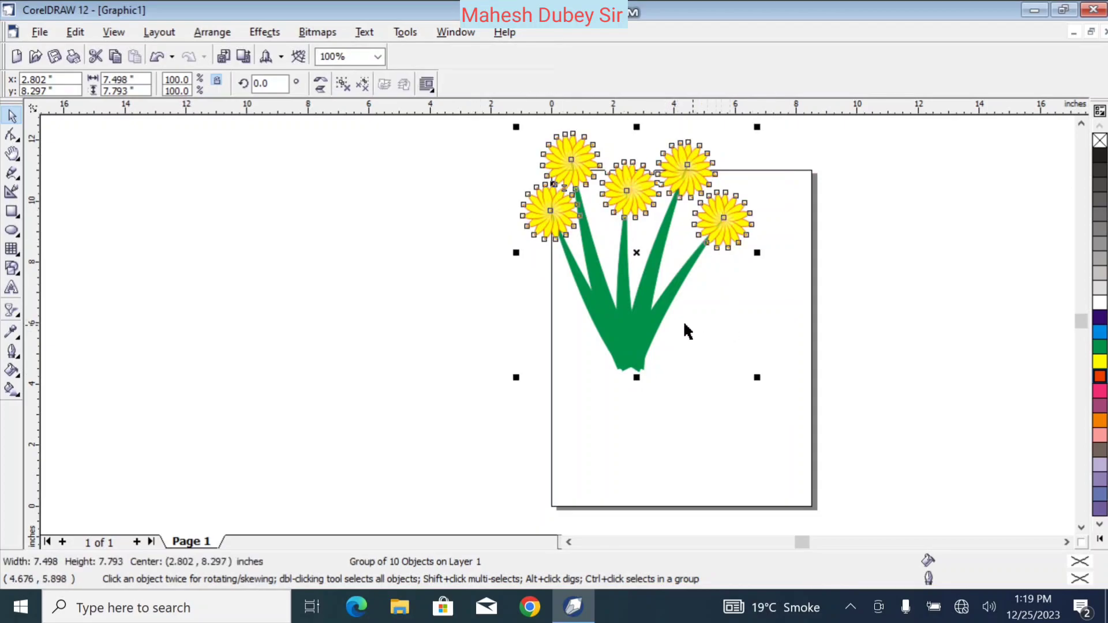
Move the grouped plant fully inside the page, centred at about (4.42, 5.34) inches, and enlarge it slightly from its upper-left corner.
{"action": "left_click_drag", "start_coordinate": [640, 322], "coordinate": [692, 414]}
{"action": "left_click", "coordinate": [894, 252]}
{"action": "left_click", "coordinate": [720, 301]}
{"action": "left_click_drag", "start_coordinate": [566, 217], "coordinate": [549, 202]}
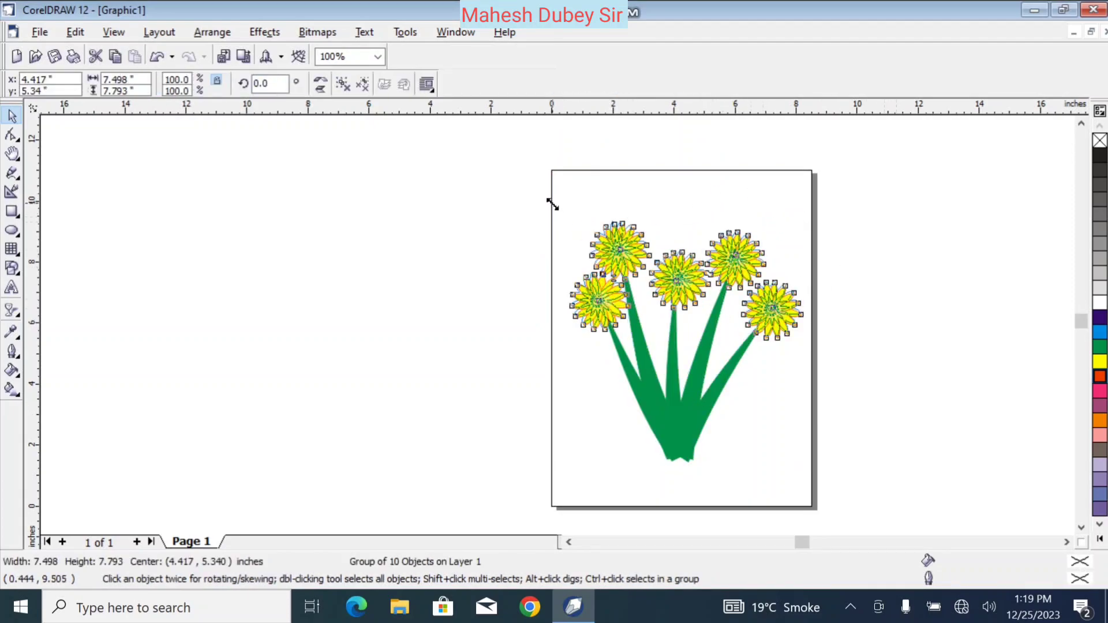
{"action": "left_click", "coordinate": [289, 307]}
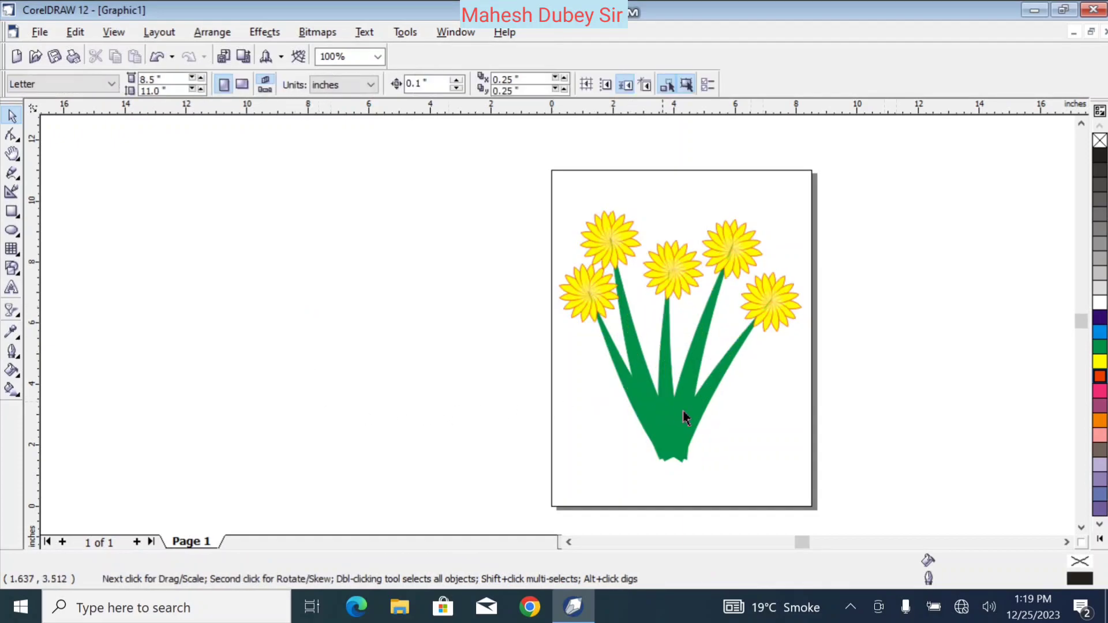